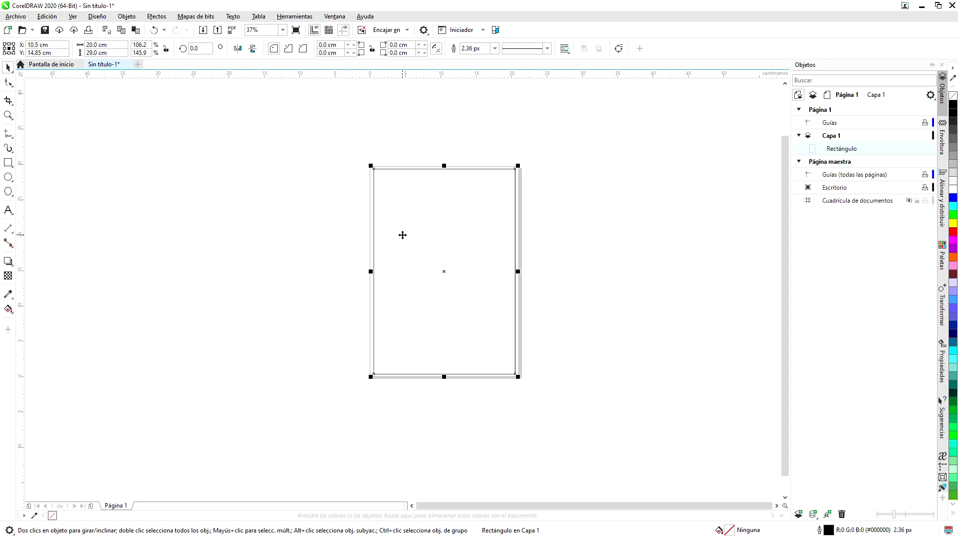
Duplicate the rectangle and place the copy edge to edge on the right side of the original
key("ctrl+d")
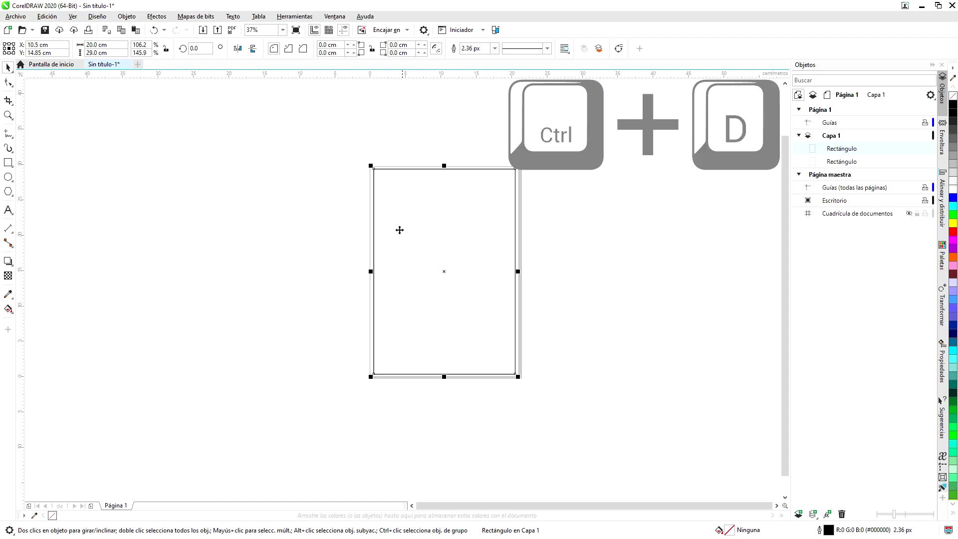
left_click_drag(370, 212, 515, 206)
key("ctrl")
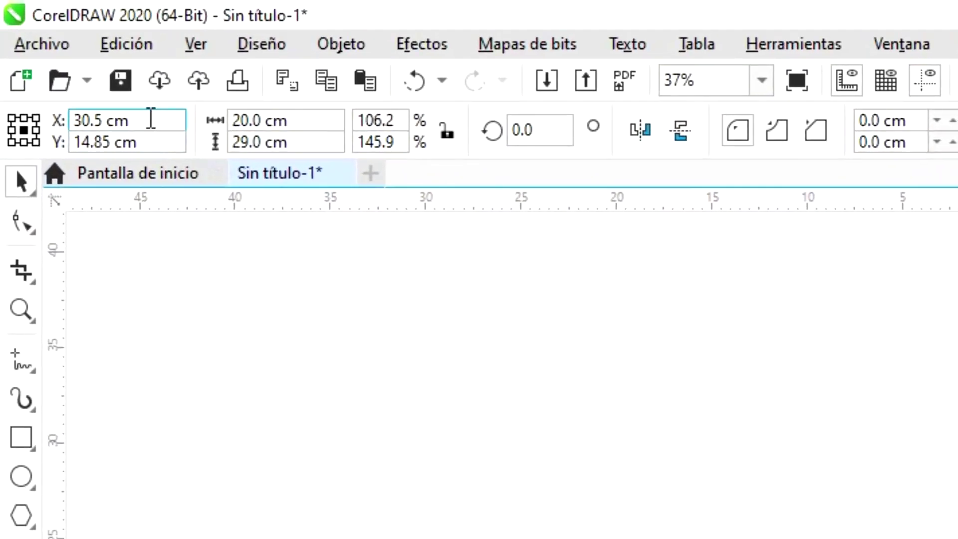
Shift the duplicated rectangle 1 cm back over the original, to an X position of 29.5 cm
left_click(150, 119)
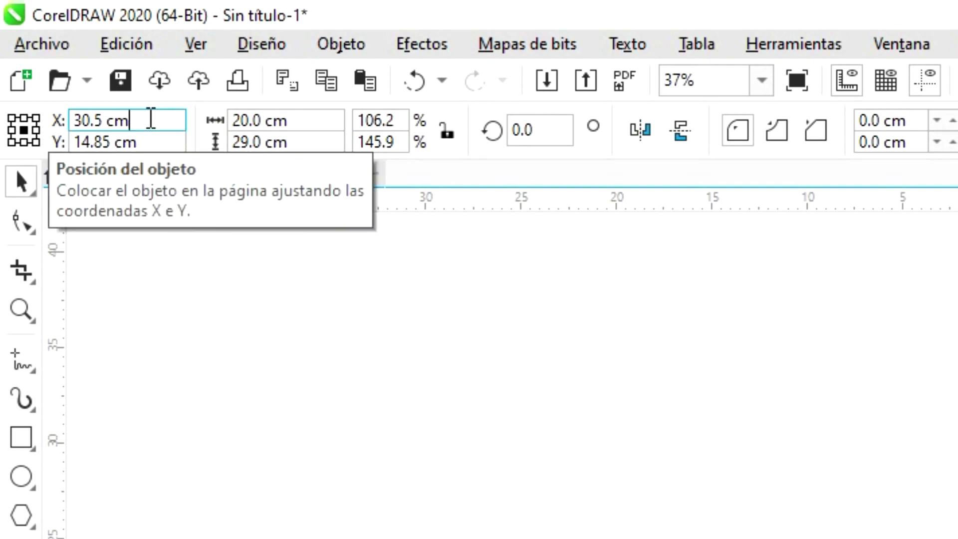
type("-1")
key("Return")
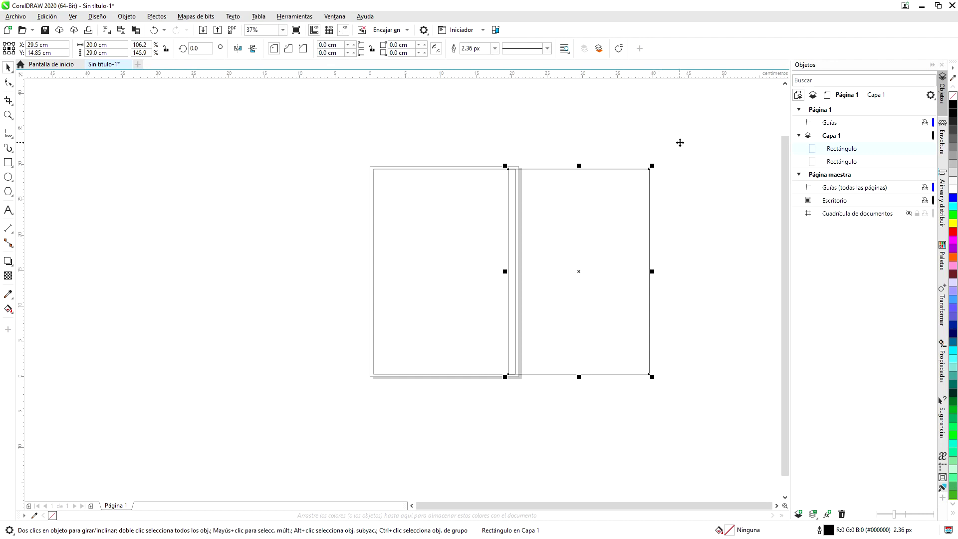
Duplicate both rectangles together and place the copies edge to edge directly below the originals
left_click_drag(686, 136, 664, 341)
left_click_drag(344, 397, 307, 396)
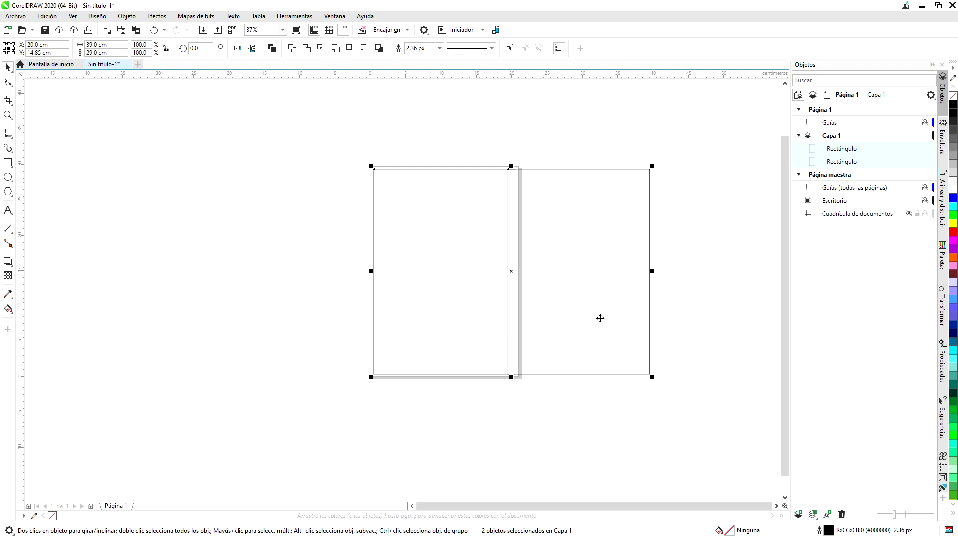
key("ctrl+d")
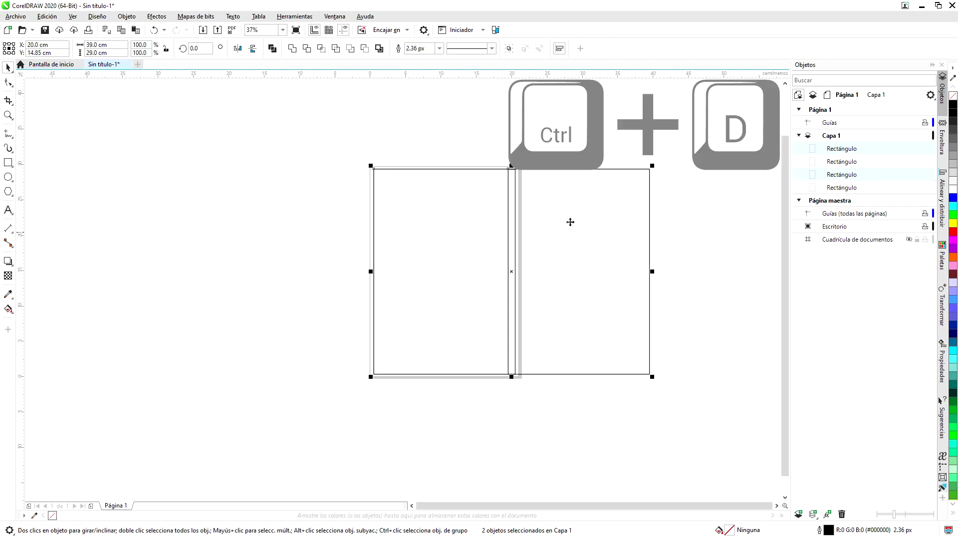
left_click_drag(543, 169, 541, 375)
left_click(541, 377)
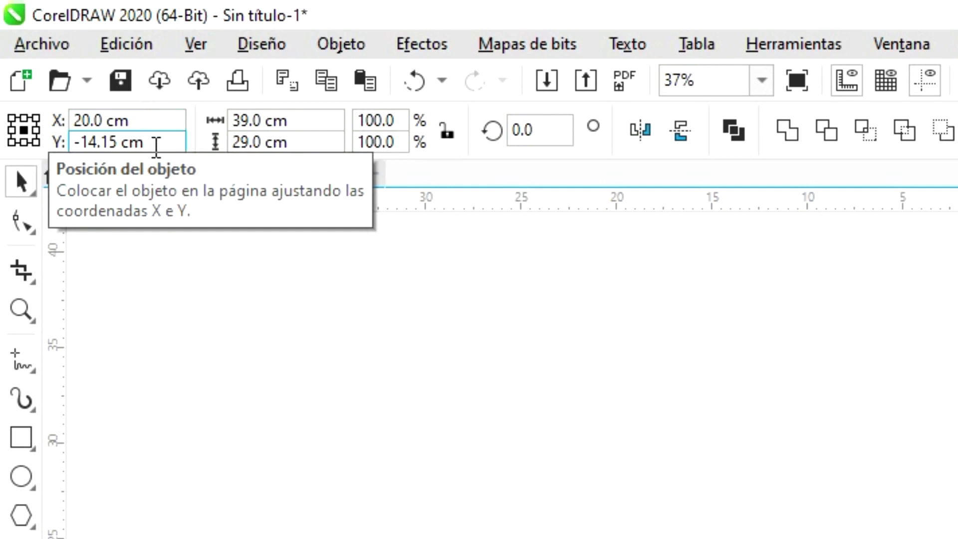
Raise the lower pair of rectangles 1 cm so it overlaps the upper pair, to a Y position of -13.15 cm
left_click(173, 140)
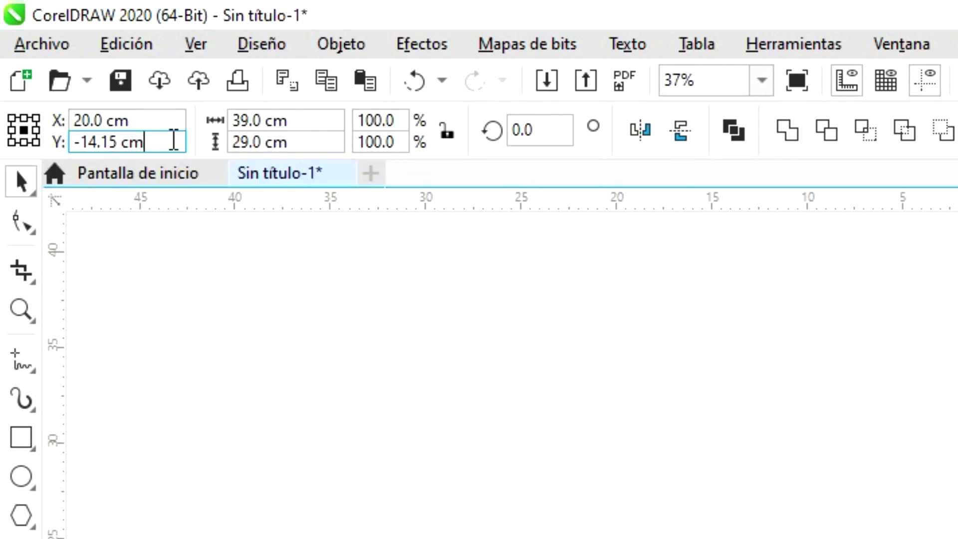
type("+")
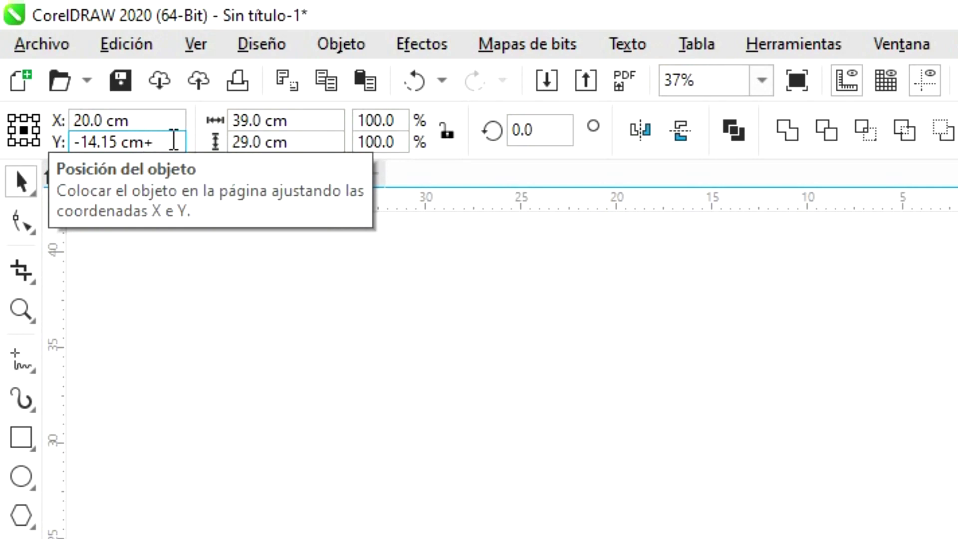
type("1")
key("Return")
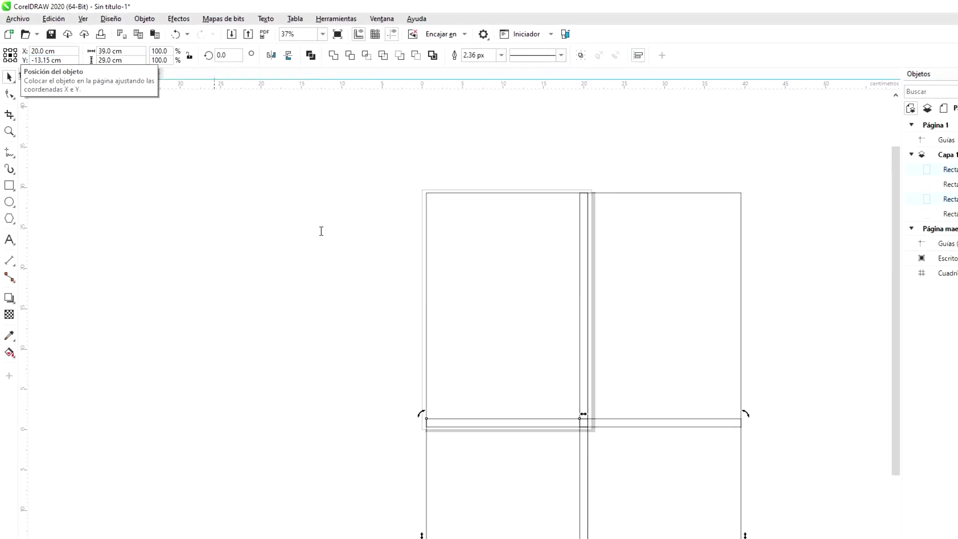
Select all four overlapping rectangles and combine them into a single curve object
left_click_drag(784, 351, 789, 420)
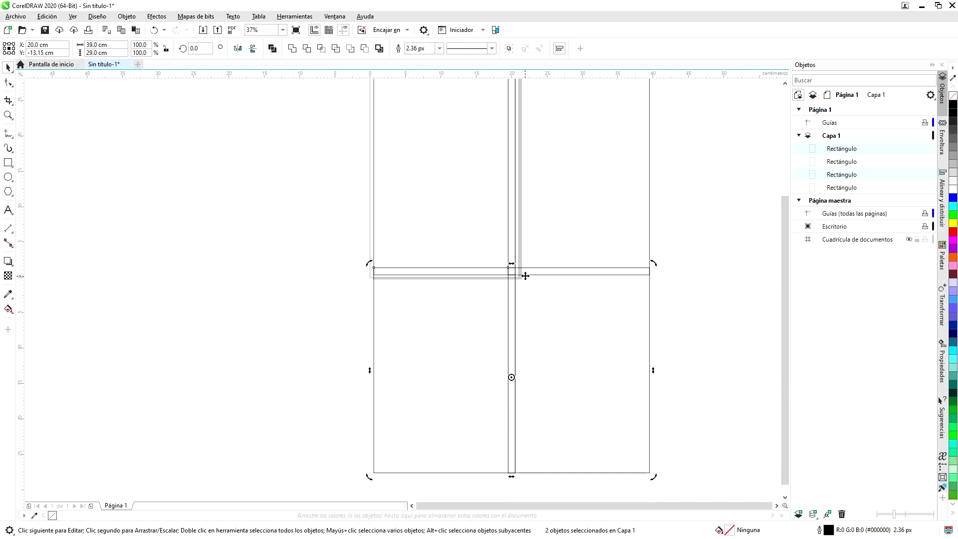
scroll(507, 272, "up", 5)
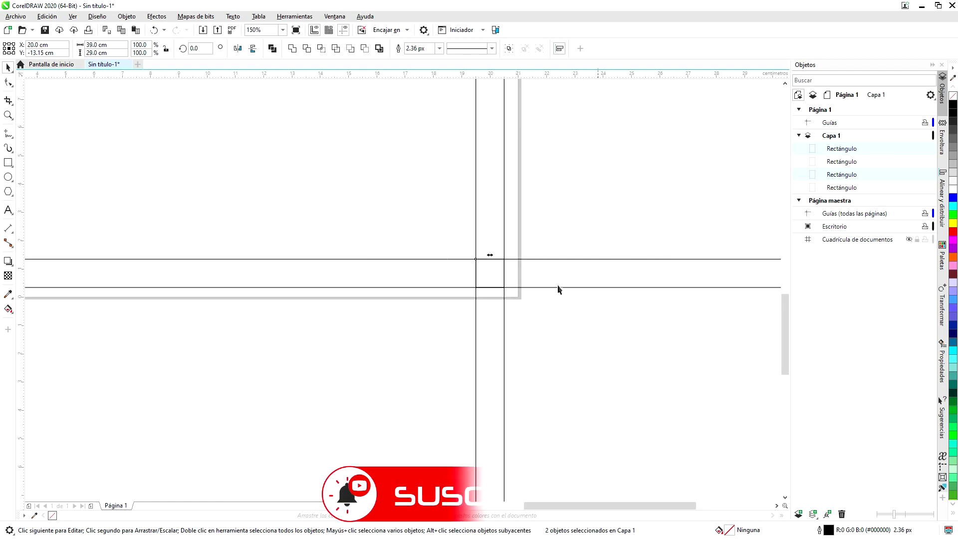
scroll(504, 302, "down", 5)
scroll(507, 302, "up", 2)
scroll(504, 302, "down", 2)
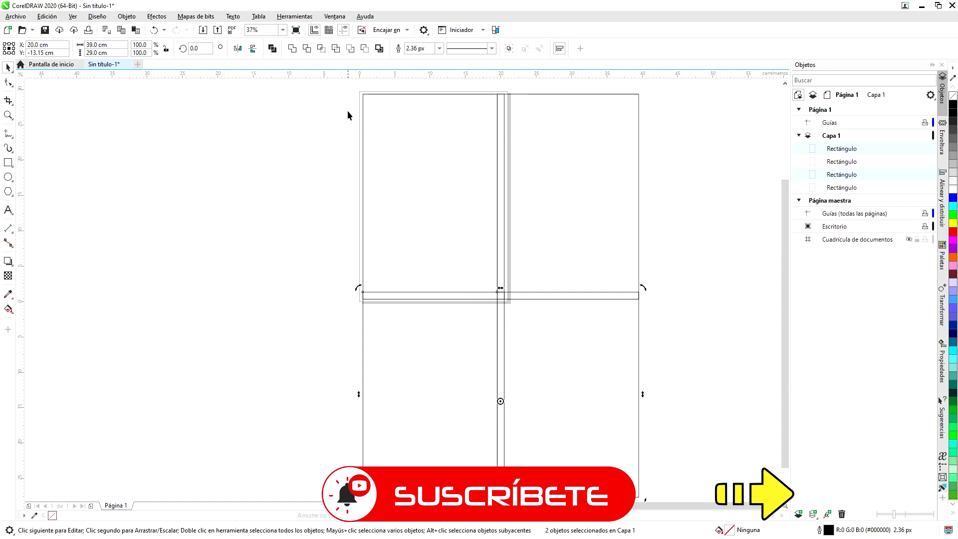
mouse_move(660, 459)
left_mouse_down()
mouse_move(660, 504)
mouse_move(660, 466)
left_mouse_up()
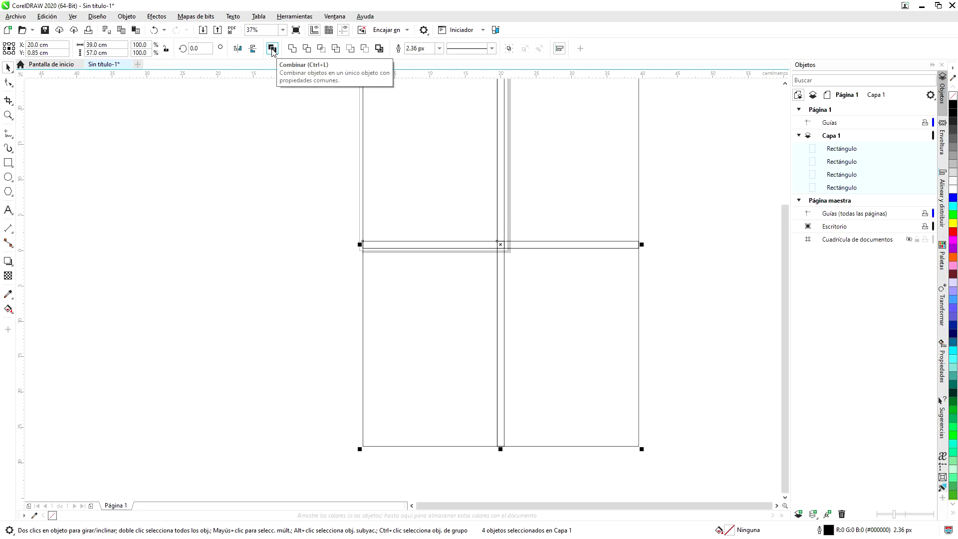
left_click(272, 48)
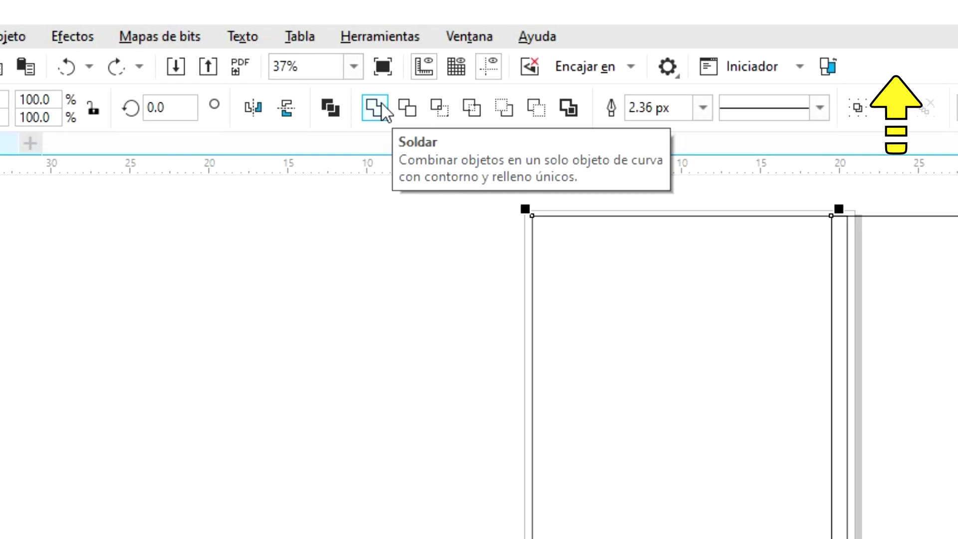
left_click(333, 107)
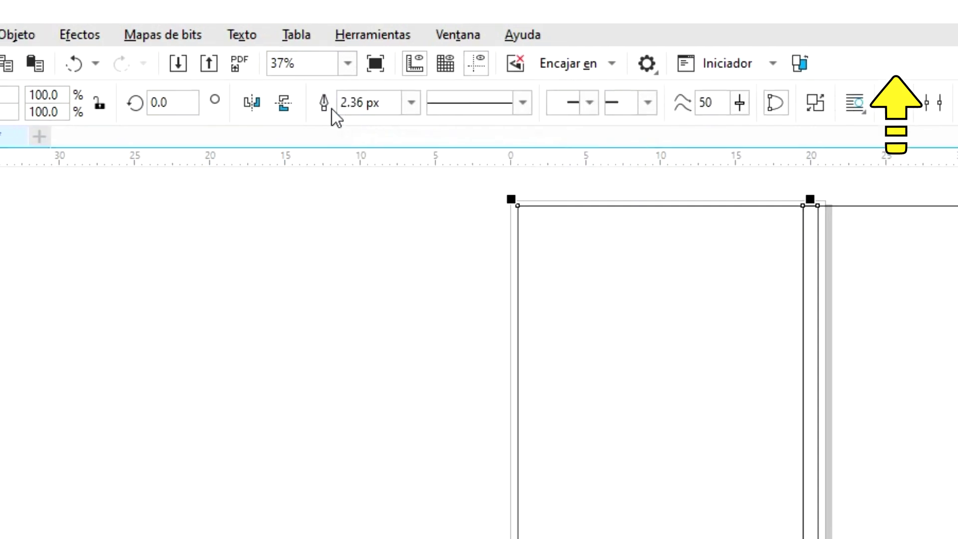
Paste the Mona Lisa bitmap and place it to the left of the combined four-panel grid
scroll(531, 197, "down", 2)
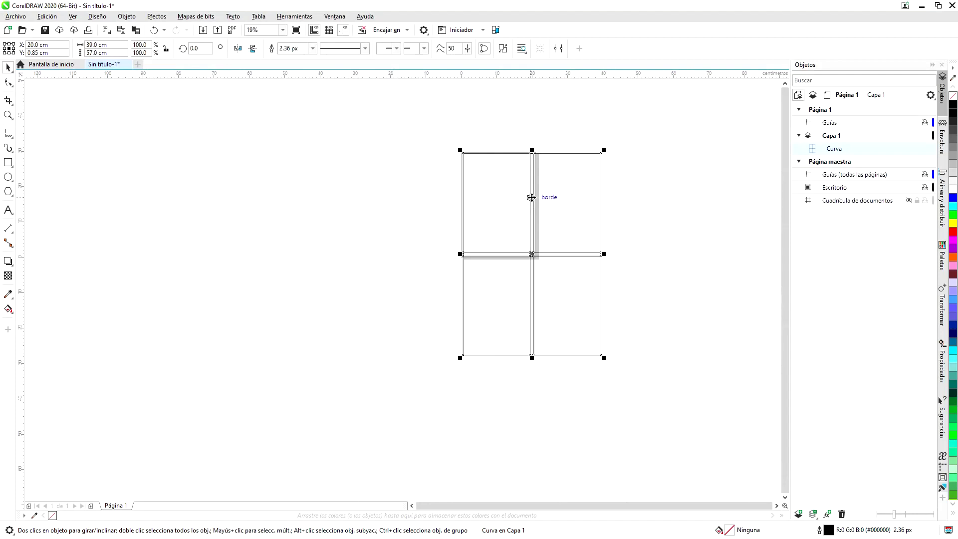
left_click(136, 30)
left_click_drag(467, 114, 329, 146)
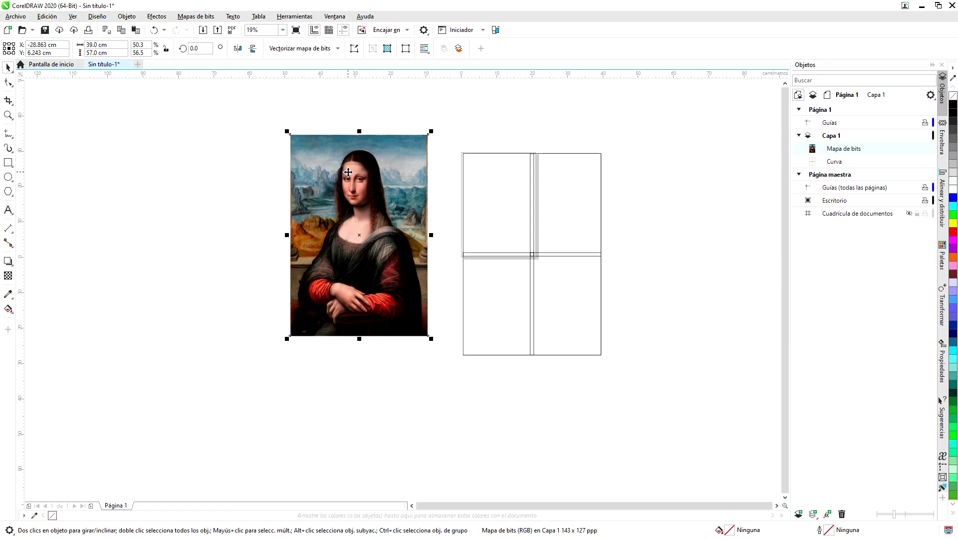
Open the Image Adjustment Lab for the Mona Lisa bitmap and position its window beside the picture
scroll(347, 172, "up", 3)
scroll(354, 189, "down", 2)
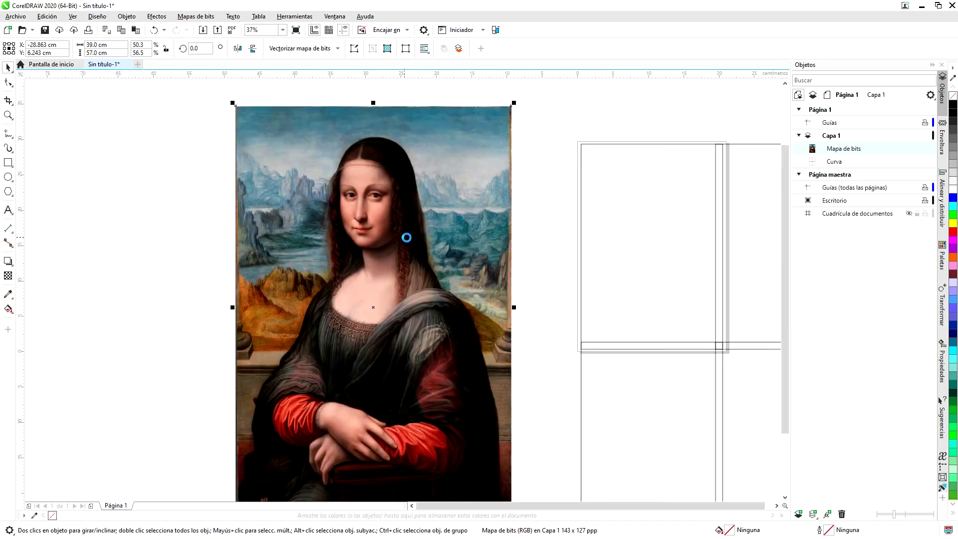
scroll(408, 230, "up", 4)
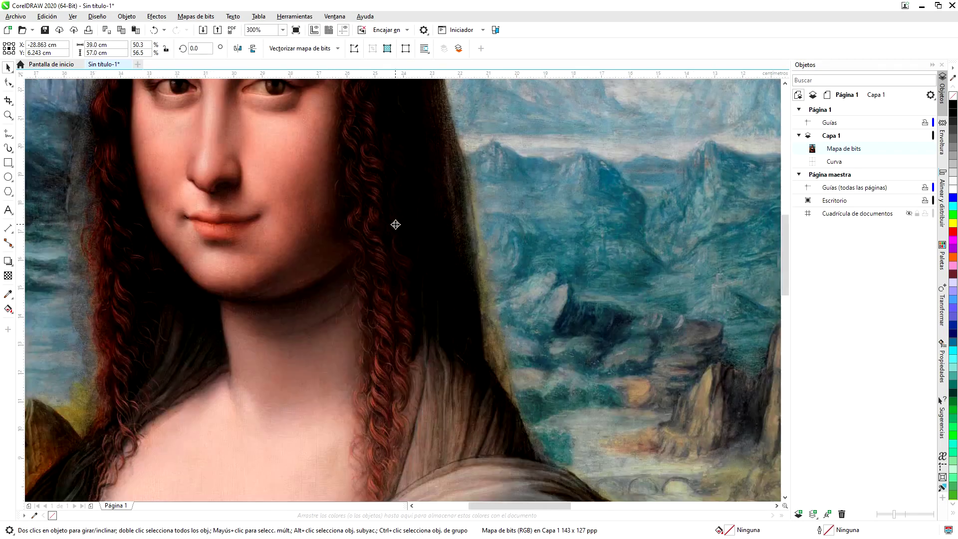
scroll(417, 234, "down", 2)
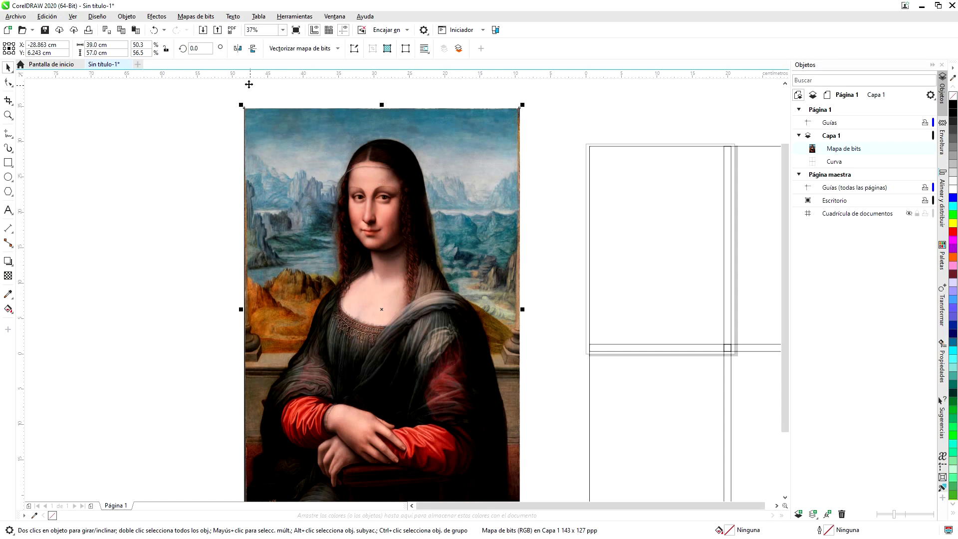
left_click(155, 18)
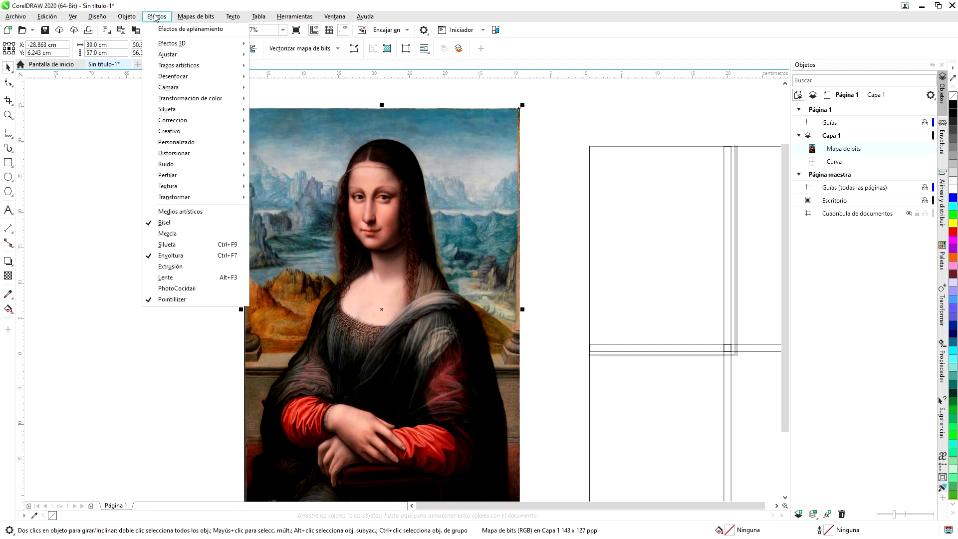
mouse_move(197, 56)
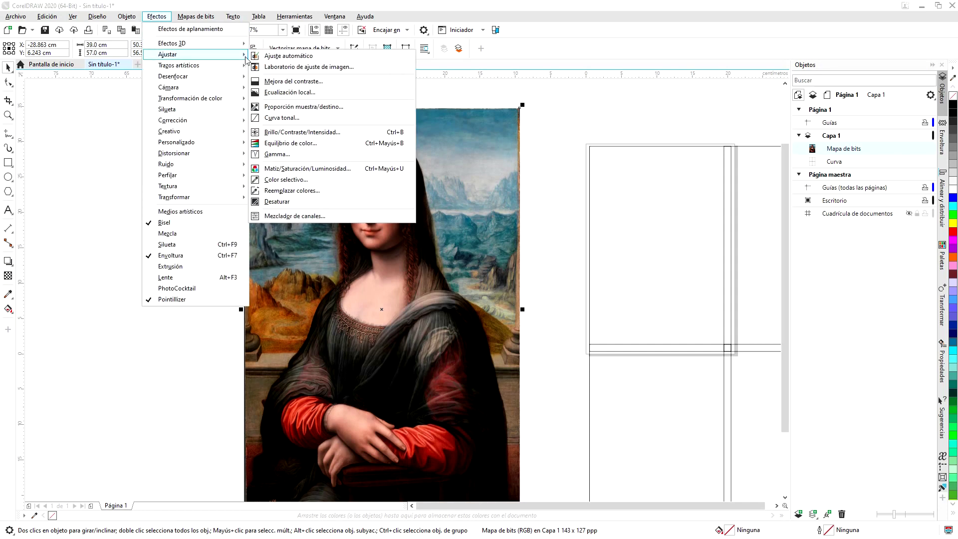
left_click(333, 68)
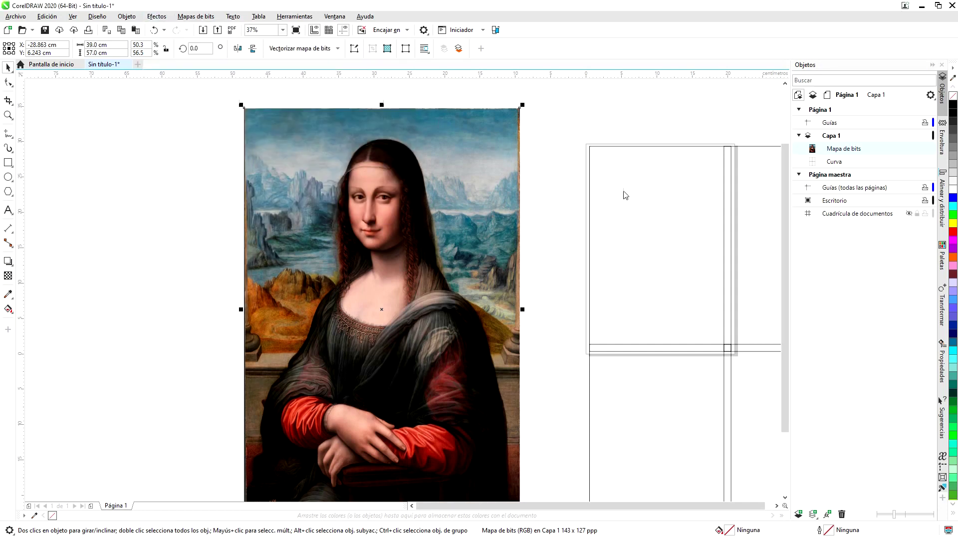
left_click_drag(371, 95, 586, 84)
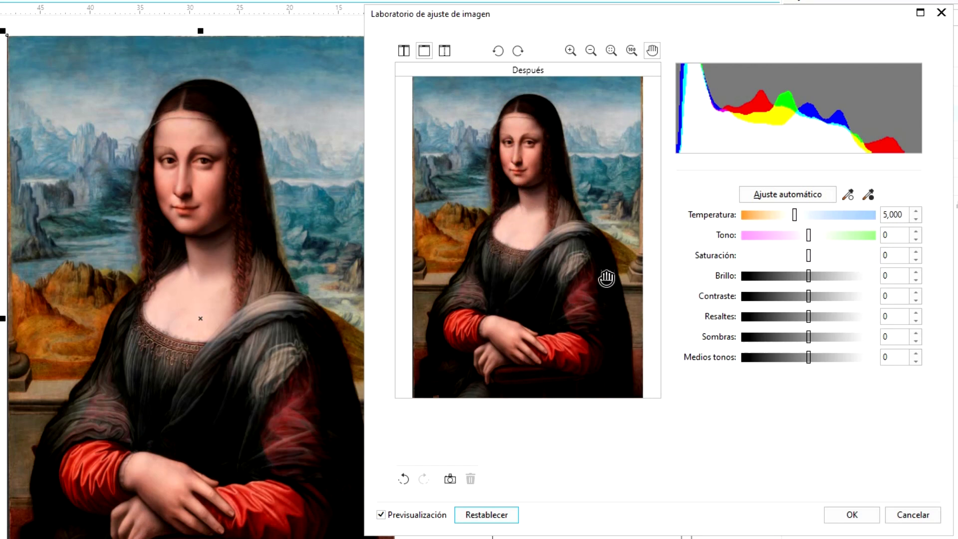
Adjust the image with temperature 5,573, brightness 40, contrast 10 and saturation 10
left_click(805, 214)
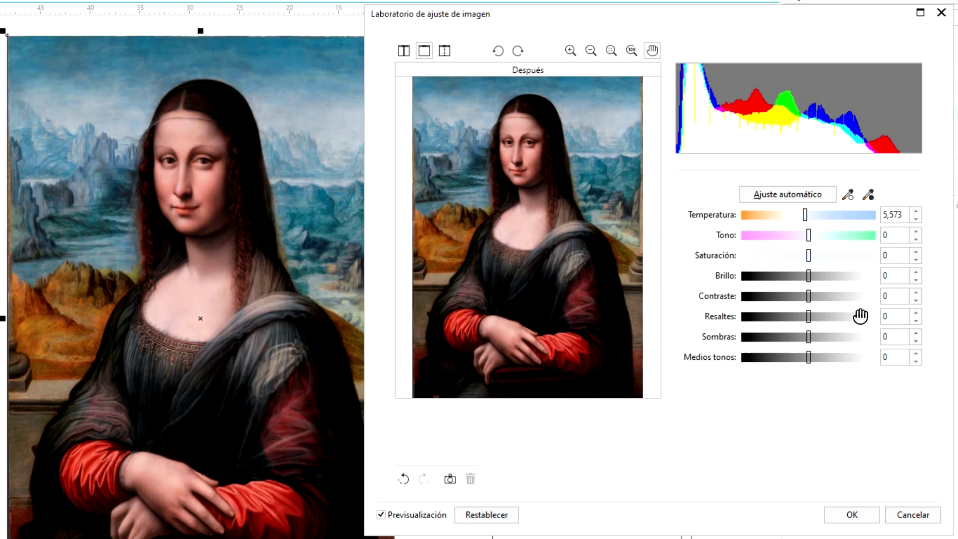
left_click(900, 278)
left_click_drag(900, 277, 875, 277)
key("Tab")
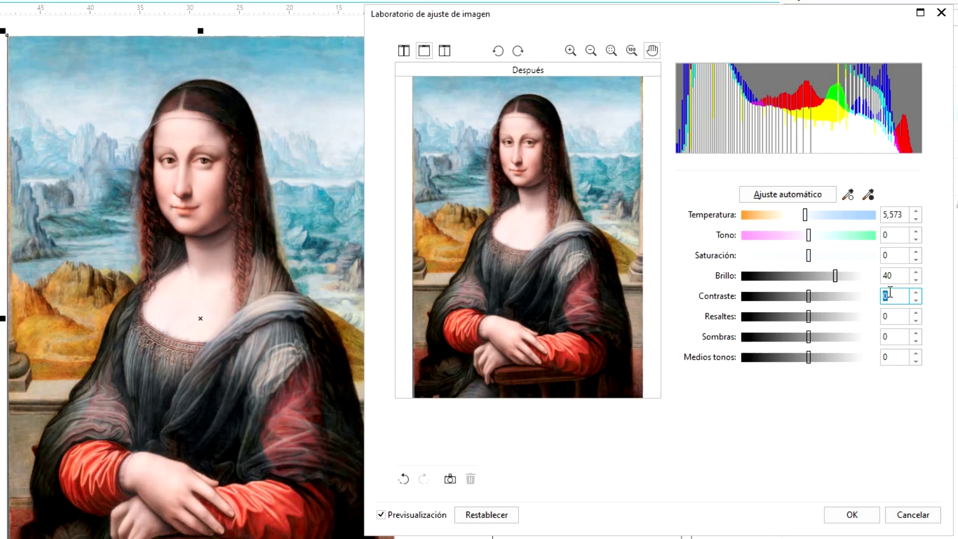
key("Tab")
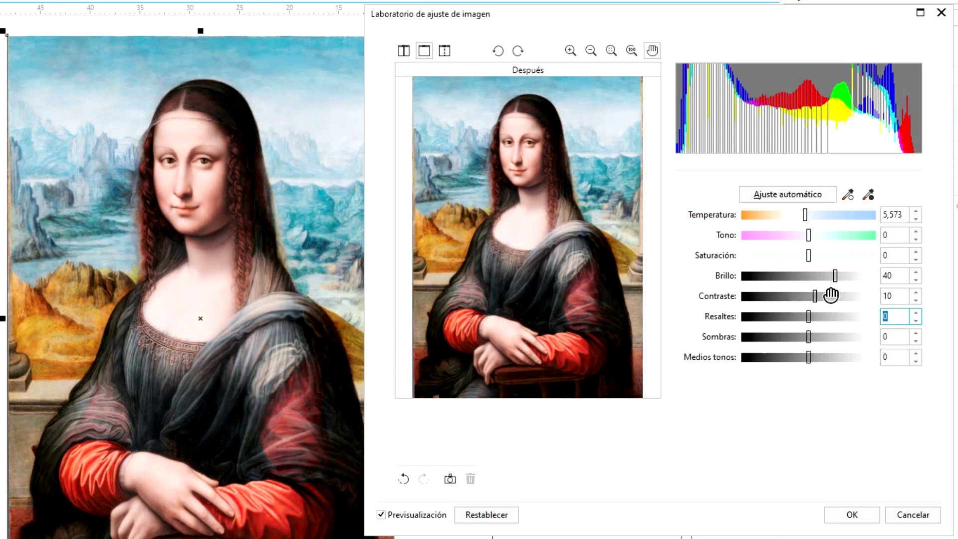
left_click(884, 254)
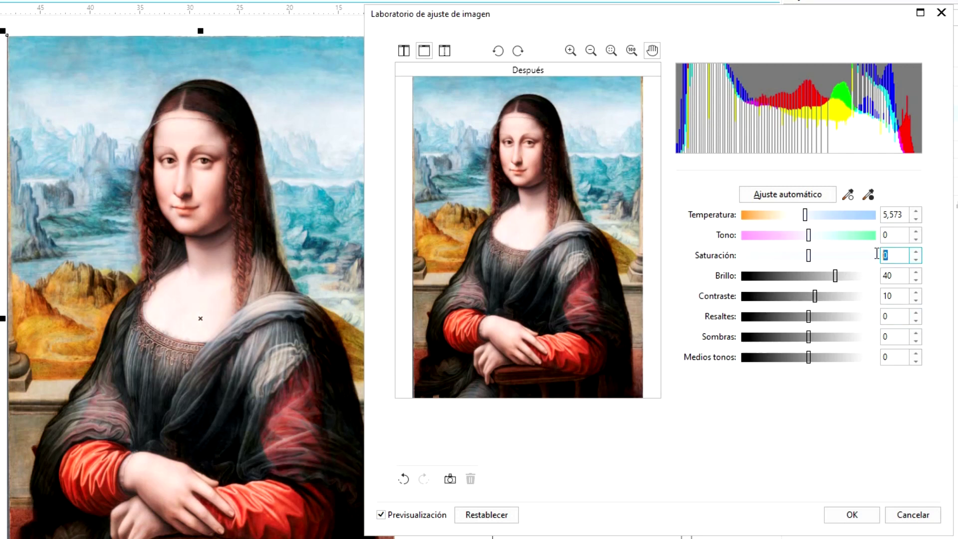
type("10")
key("Tab")
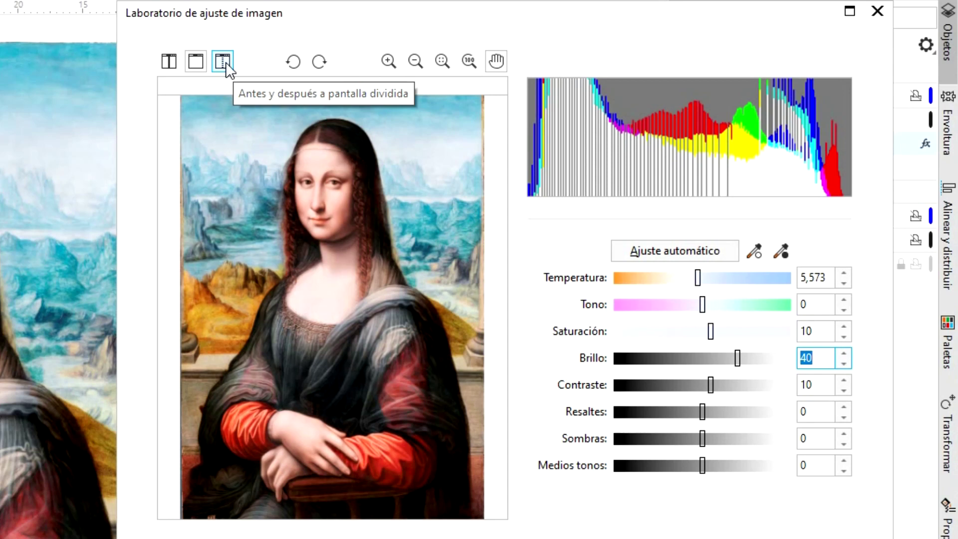
Compare the image before and after in a split-screen preview around the face, and apply the adjustments to the bitmap
left_click(226, 62)
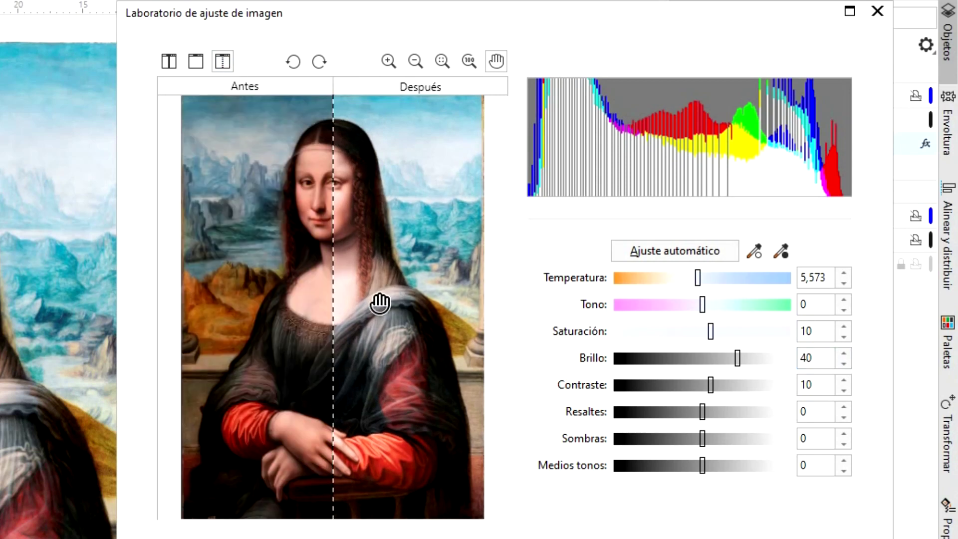
scroll(399, 286, "up", 1)
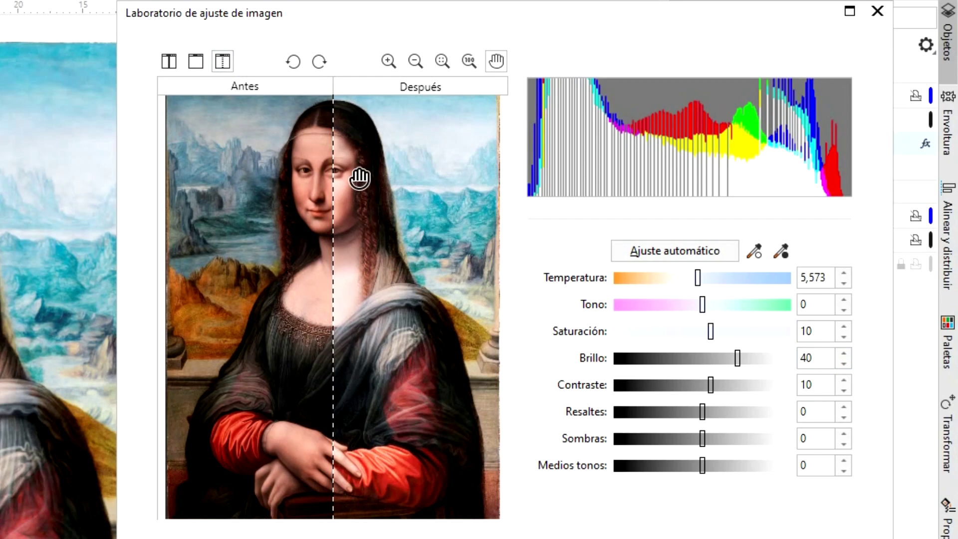
scroll(359, 178, "up", 1)
mouse_move(372, 202)
left_mouse_down()
mouse_move(380, 264)
mouse_move(479, 249)
mouse_move(438, 261)
mouse_move(312, 250)
mouse_move(413, 240)
mouse_move(384, 238)
mouse_move(412, 216)
mouse_move(421, 247)
mouse_move(391, 237)
mouse_move(371, 244)
mouse_move(448, 265)
left_mouse_up()
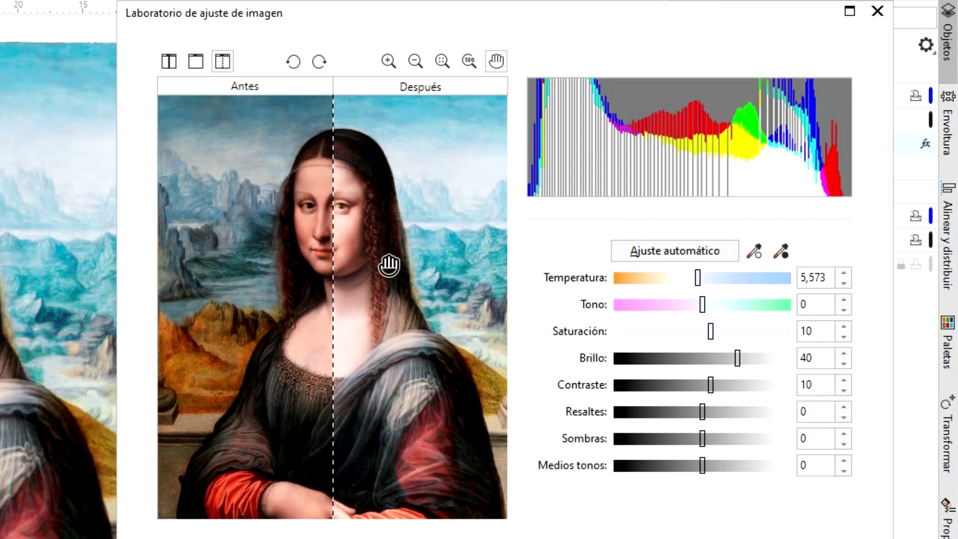
mouse_move(425, 207)
left_mouse_down()
mouse_move(398, 223)
mouse_move(406, 222)
mouse_move(426, 271)
mouse_move(438, 274)
mouse_move(402, 190)
left_mouse_up()
mouse_move(442, 256)
left_mouse_down()
mouse_move(310, 280)
mouse_move(393, 225)
mouse_move(475, 256)
left_mouse_up()
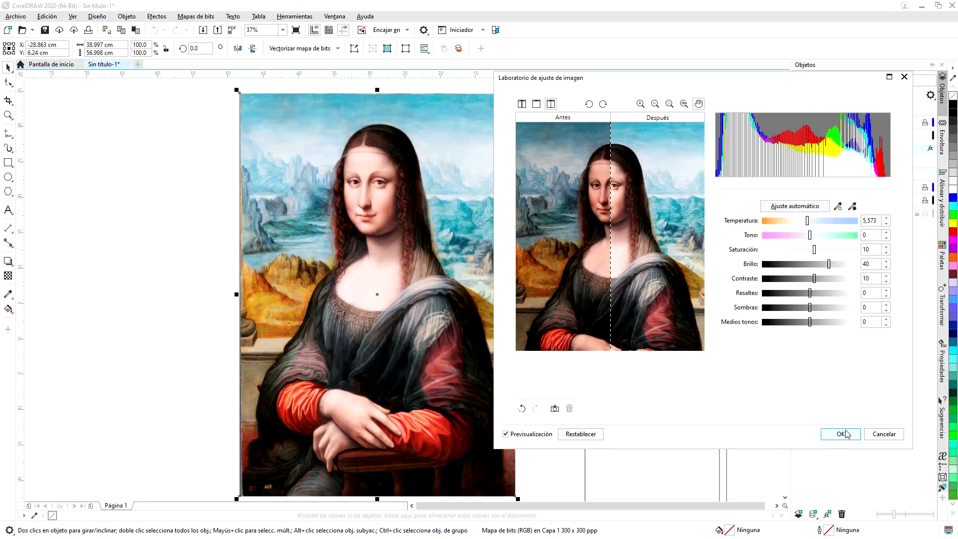
left_click(822, 488)
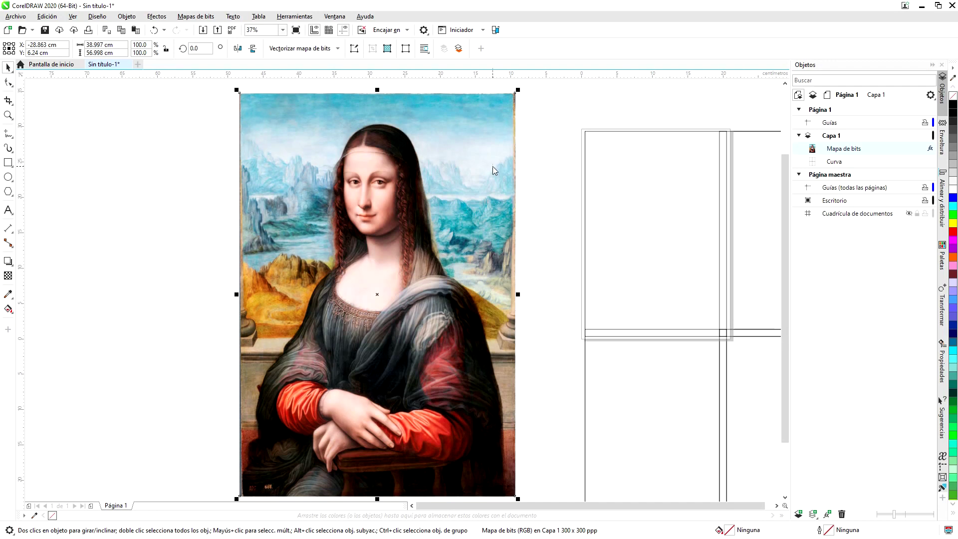
Place the Mona Lisa bitmap inside the four-panel grid with PowerClip and move the result off the page to its left
scroll(327, 159, "down", 3)
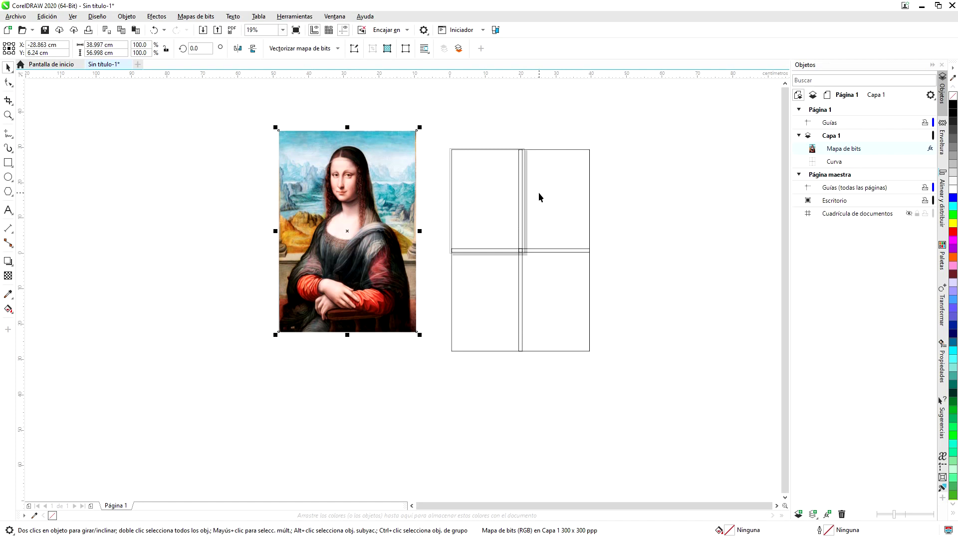
right_click(375, 153)
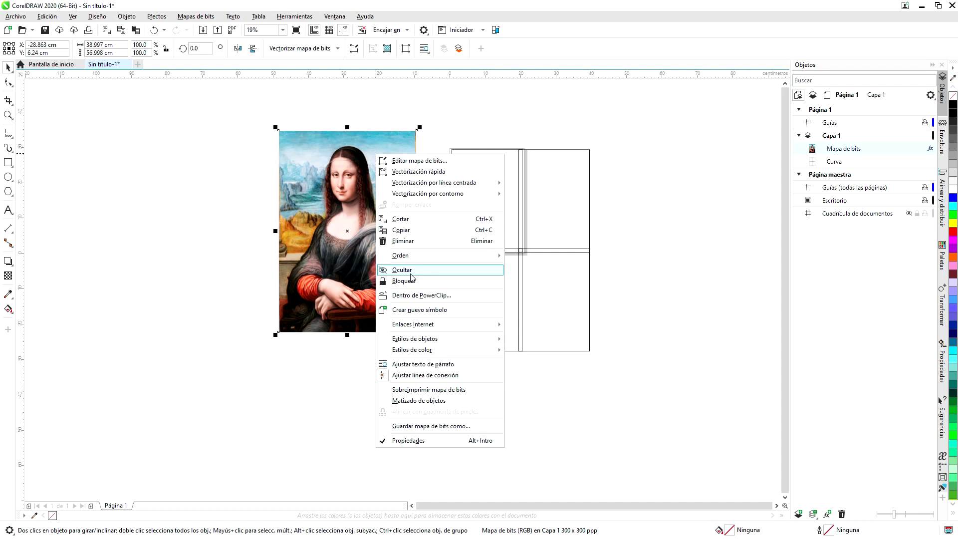
left_click(423, 295)
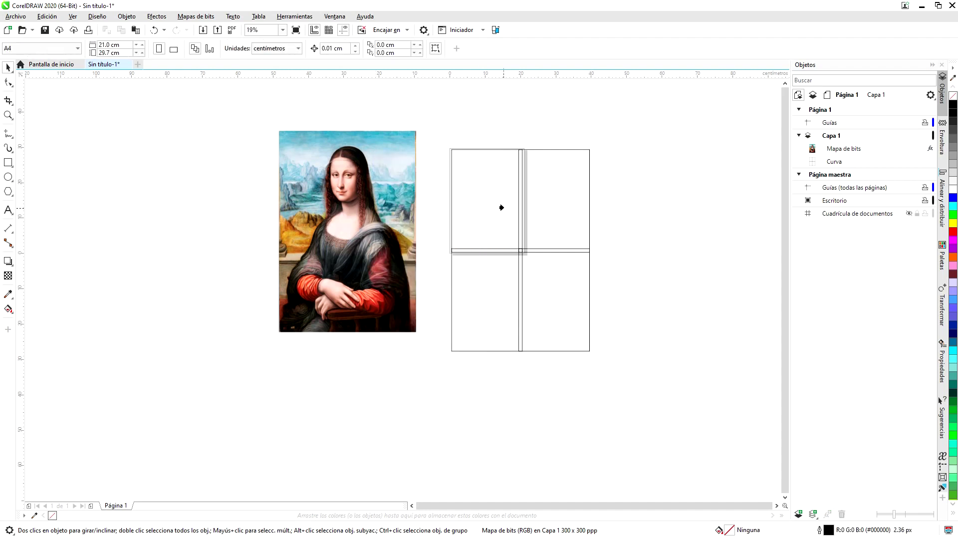
left_click(545, 283)
left_click_drag(547, 221, 333, 207)
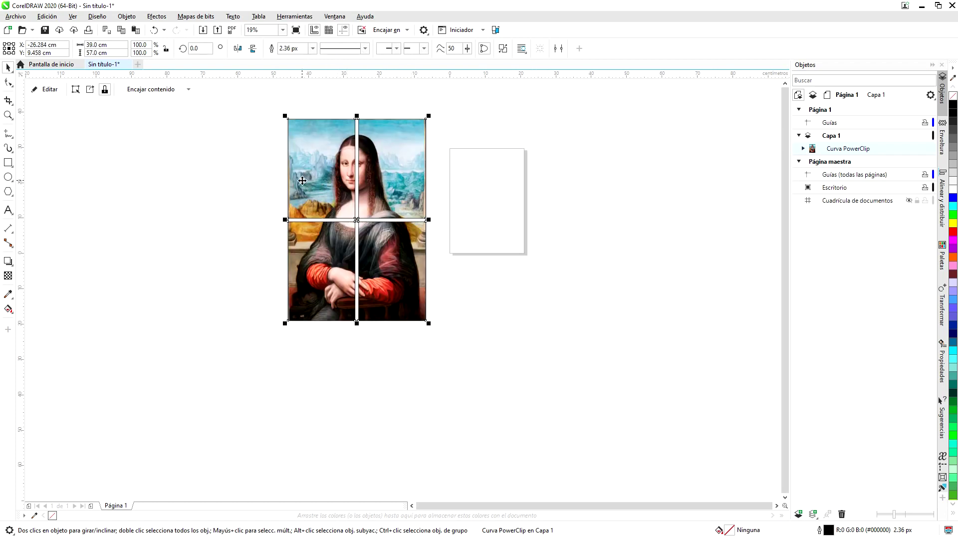
Remove the black outline from the clipped four-panel grid
scroll(325, 171, "up", 2)
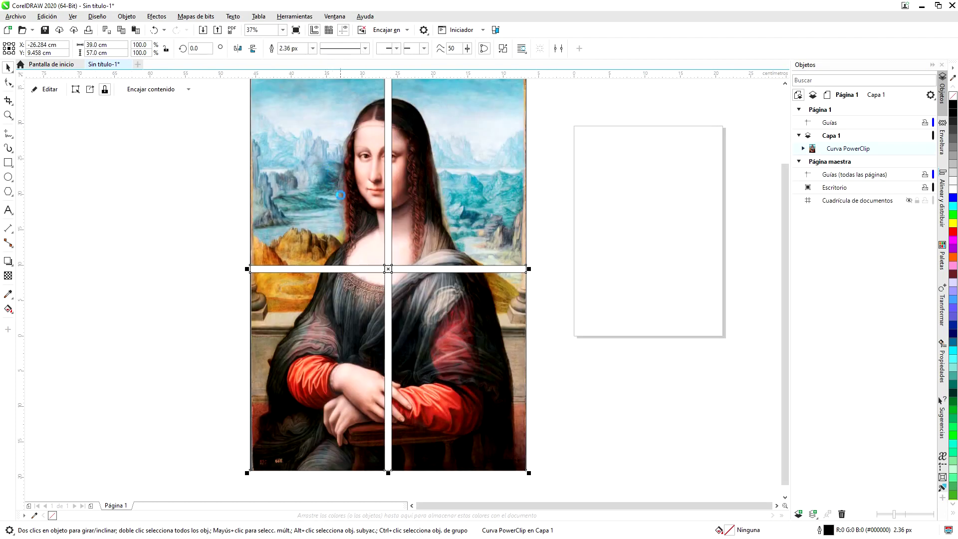
scroll(340, 195, "down", 1)
scroll(372, 175, "up", 3)
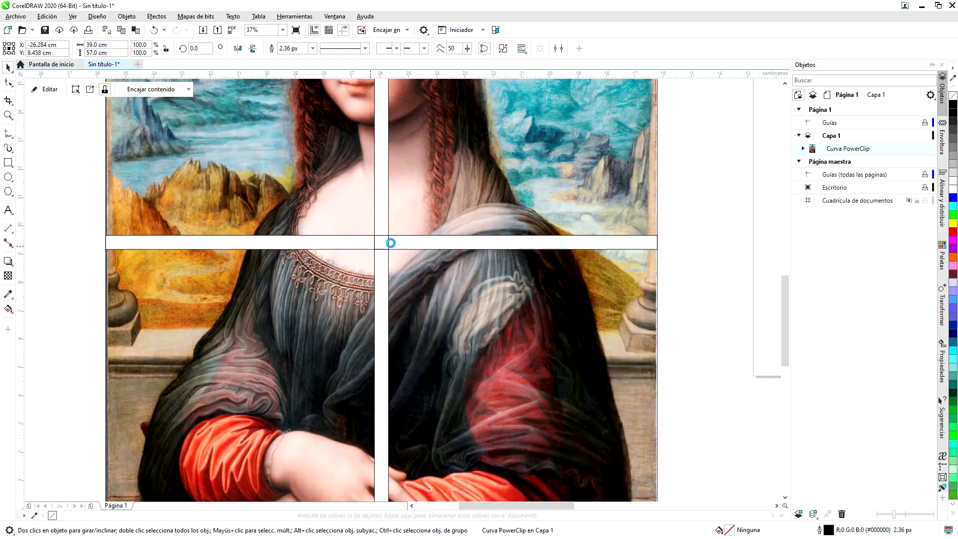
scroll(391, 243, "up", 3)
scroll(408, 250, "down", 2)
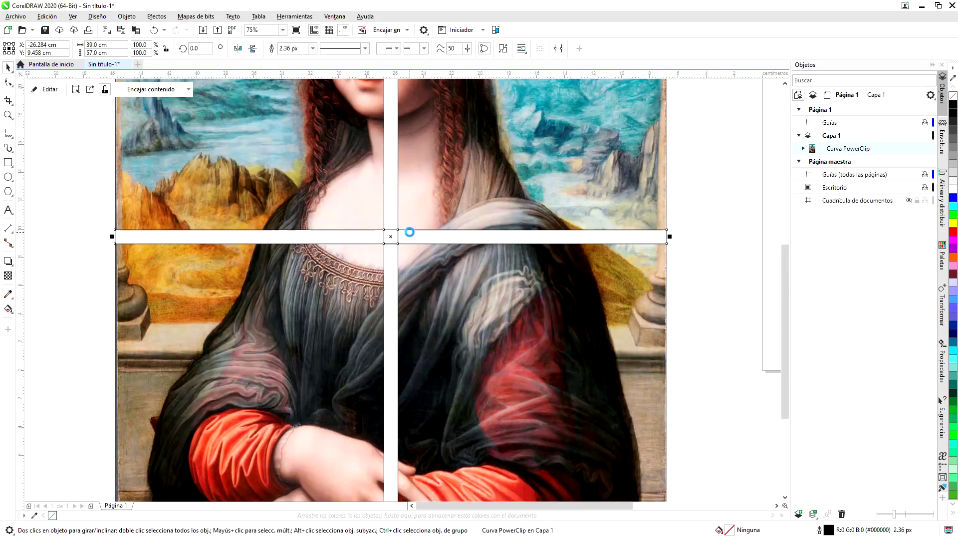
scroll(500, 221, "up", 2)
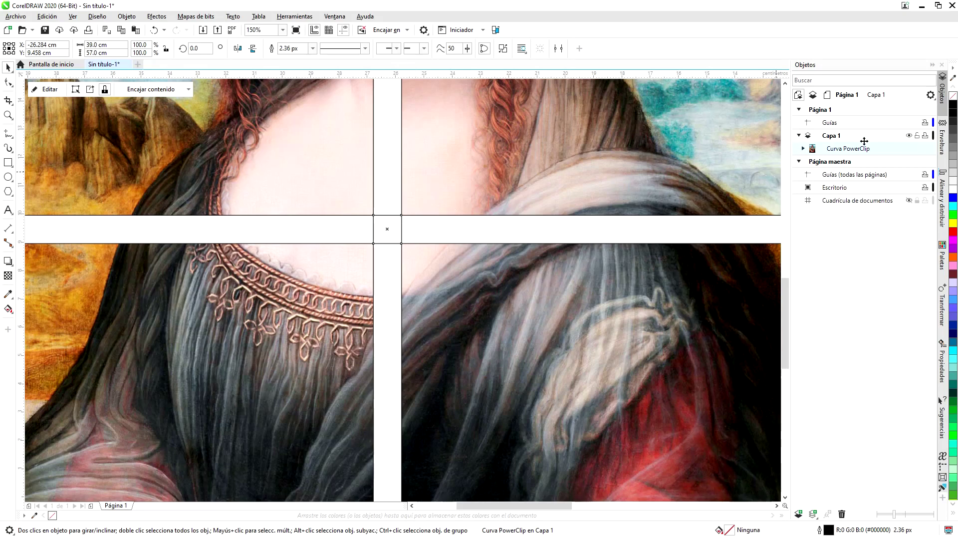
right_click(953, 100)
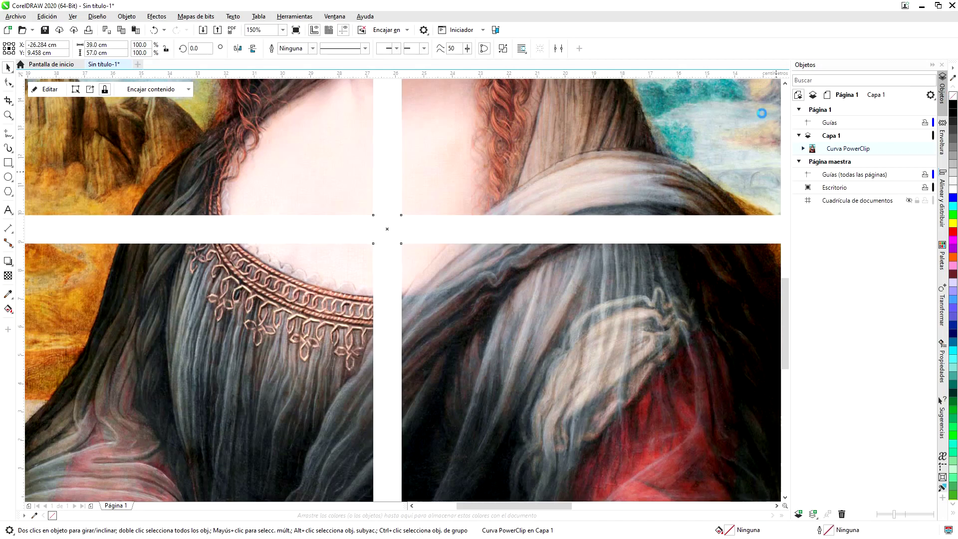
Move the clipped image to about X -28.7 cm, Y 11.3 cm and break it apart into four separate PowerClip panels
scroll(508, 261, "down", 3)
scroll(508, 262, "down", 5)
mouse_move(533, 208)
left_mouse_down()
mouse_move(499, 229)
mouse_move(535, 208)
left_mouse_up()
left_click_drag(526, 250, 471, 245)
left_click_drag(412, 250, 456, 243)
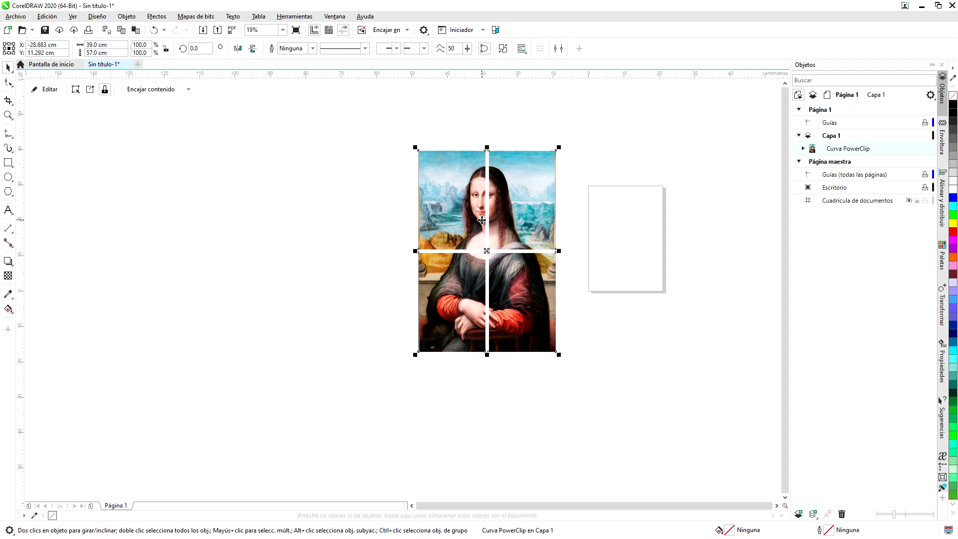
left_click(503, 50)
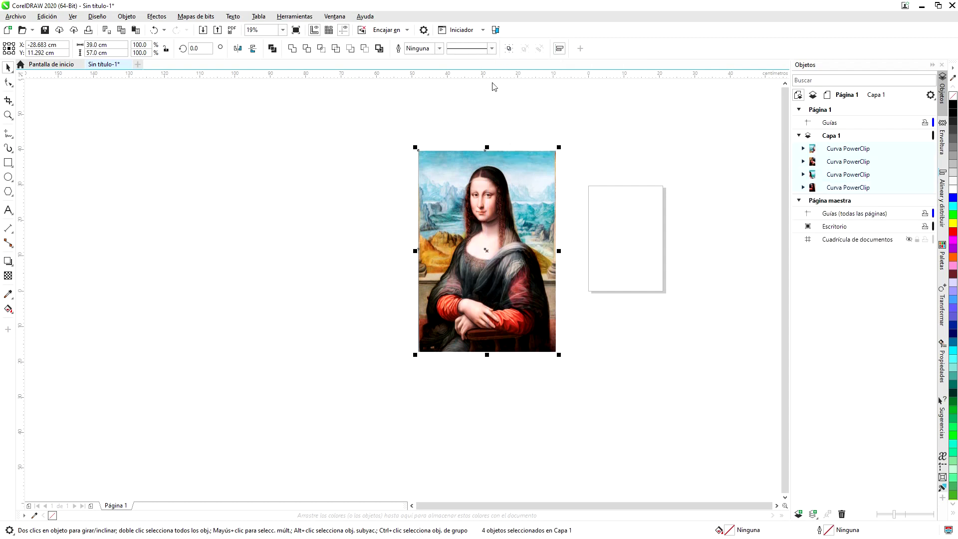
Spread the four Mona Lisa panels apart beside the page so that none of them overlap
scroll(485, 227, "up", 4)
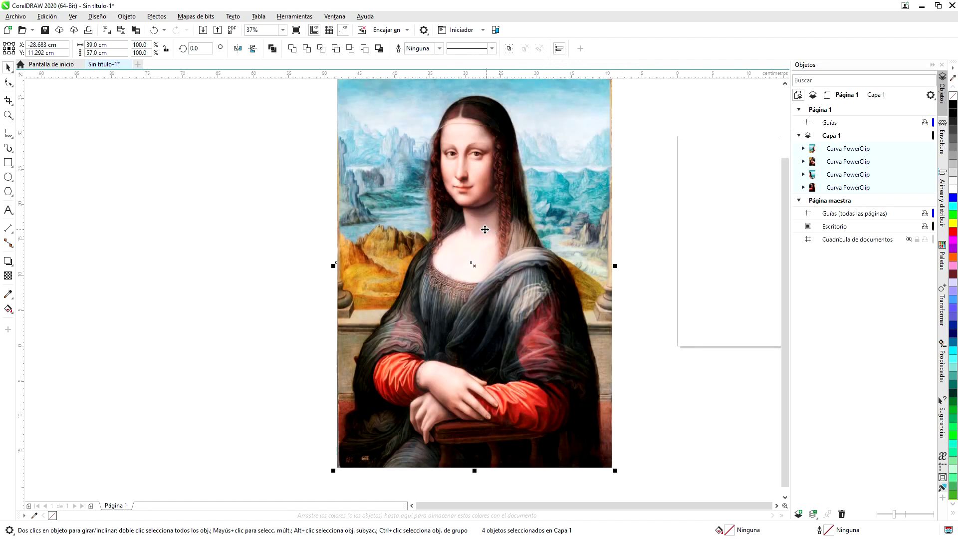
scroll(469, 206, "down", 4)
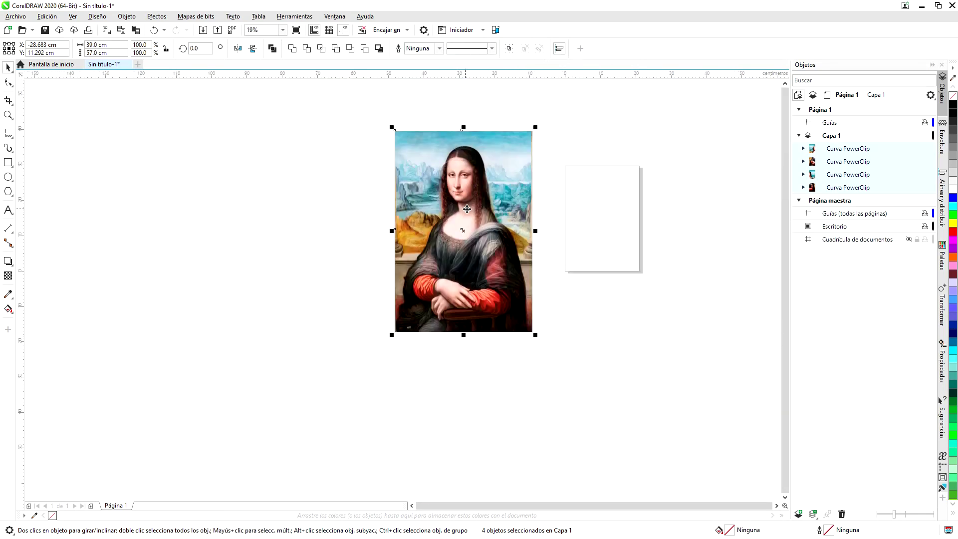
scroll(436, 166, "down", 2)
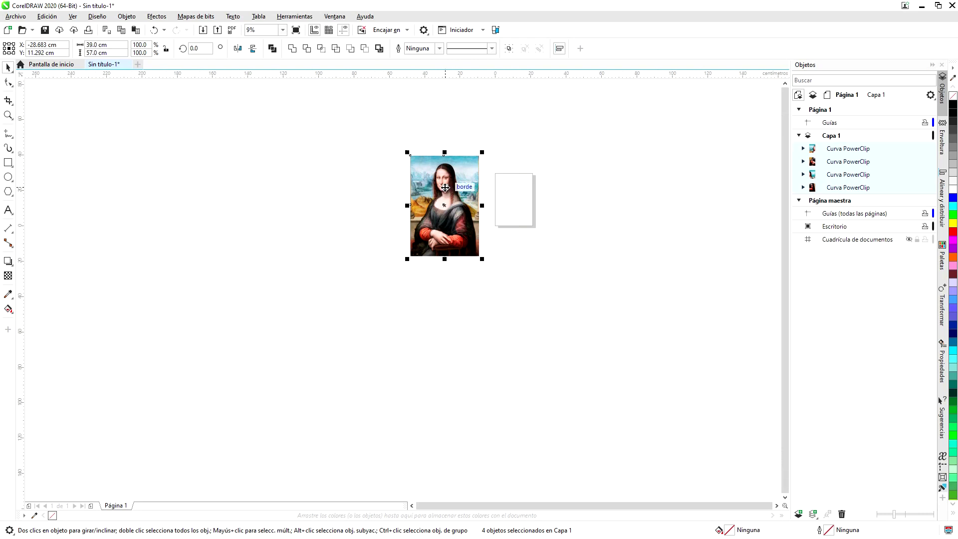
scroll(457, 179, "up", 2)
left_click_drag(457, 179, 517, 150)
left_click(531, 126)
left_click_drag(473, 189, 524, 156)
left_click_drag(442, 182, 332, 181)
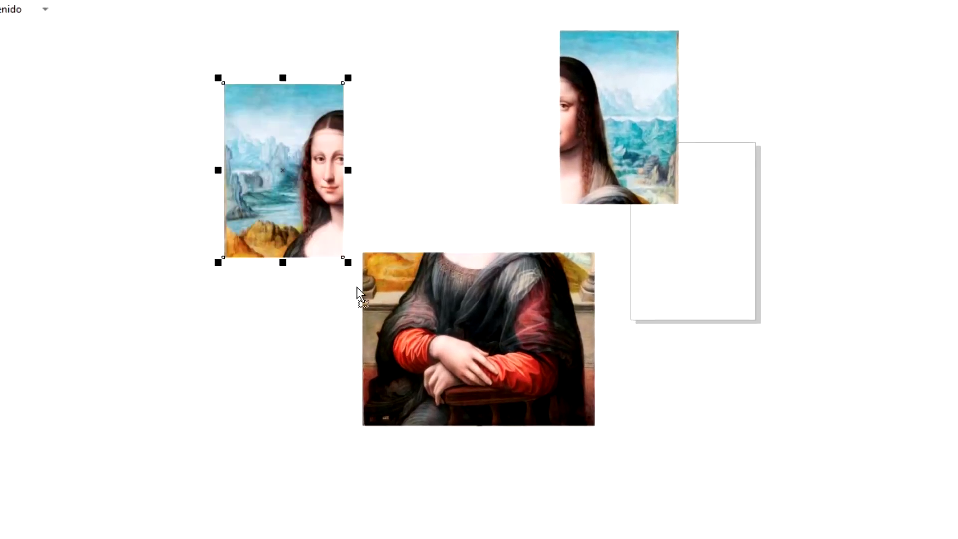
left_click_drag(332, 357, 217, 423)
left_click_drag(516, 328, 442, 187)
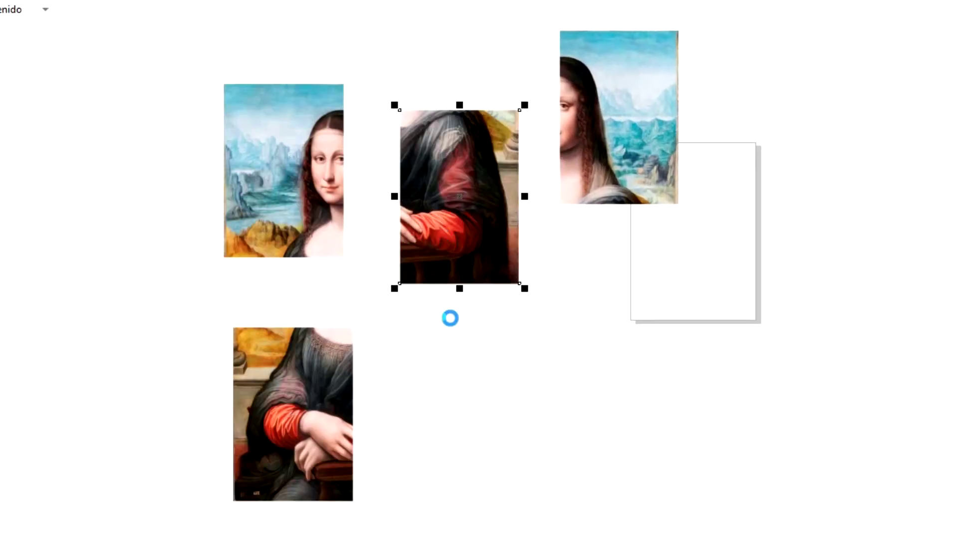
left_click_drag(582, 120, 503, 120)
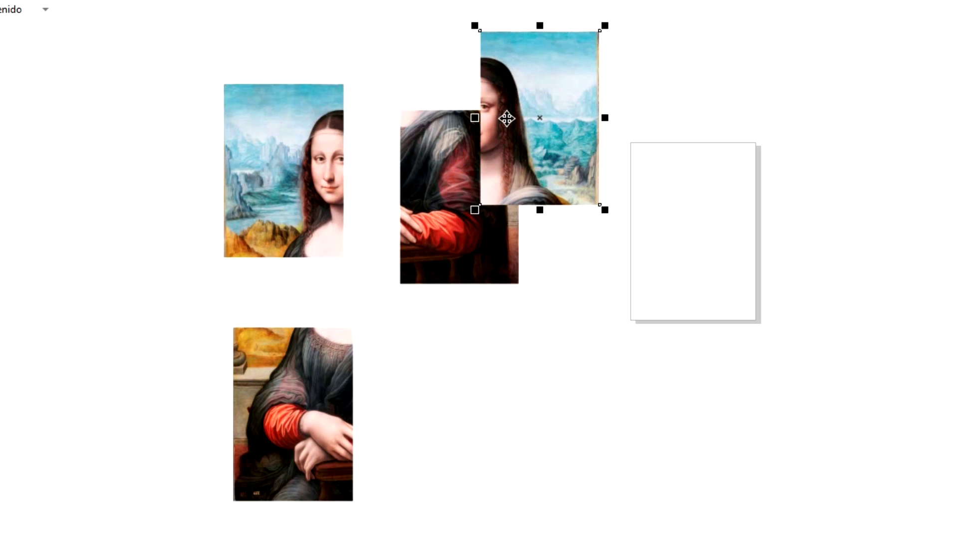
left_click_drag(506, 119, 522, 412)
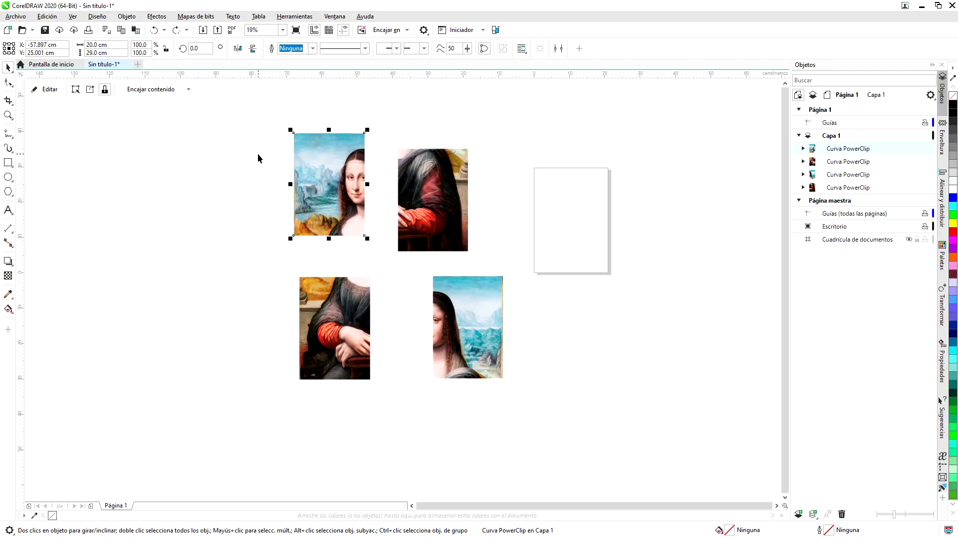
Center the upper-left face panel on the page and open the EPSON L310 Series printer properties from the print dialog
key("p")
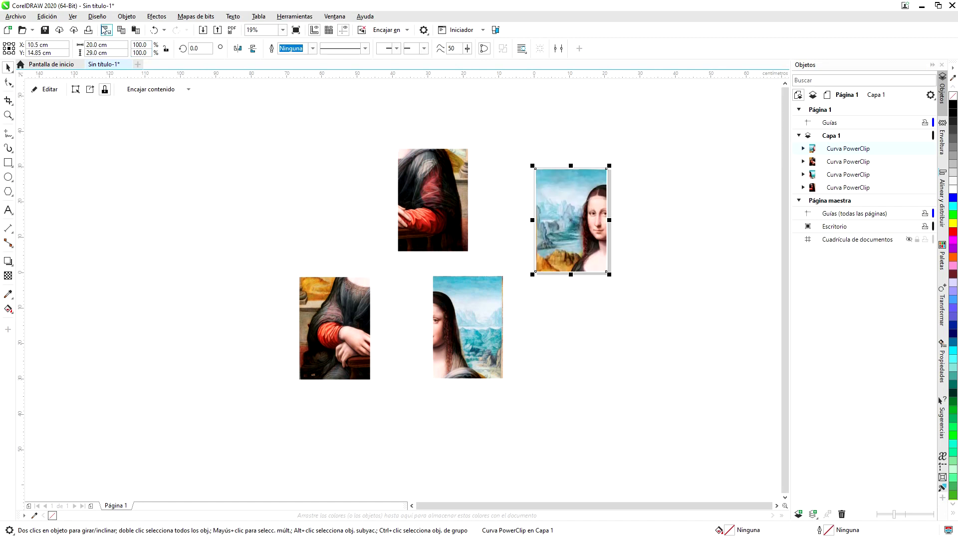
left_click(88, 31)
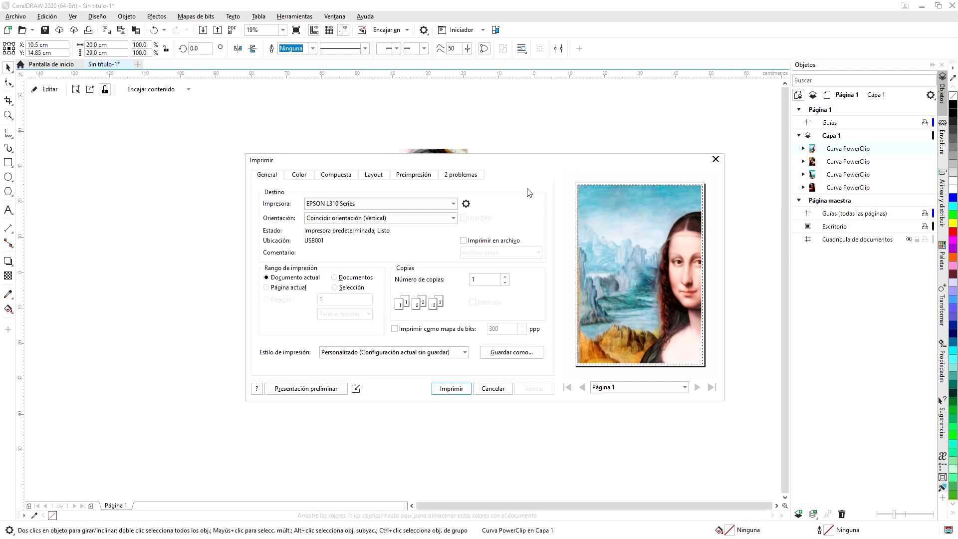
left_click(466, 204)
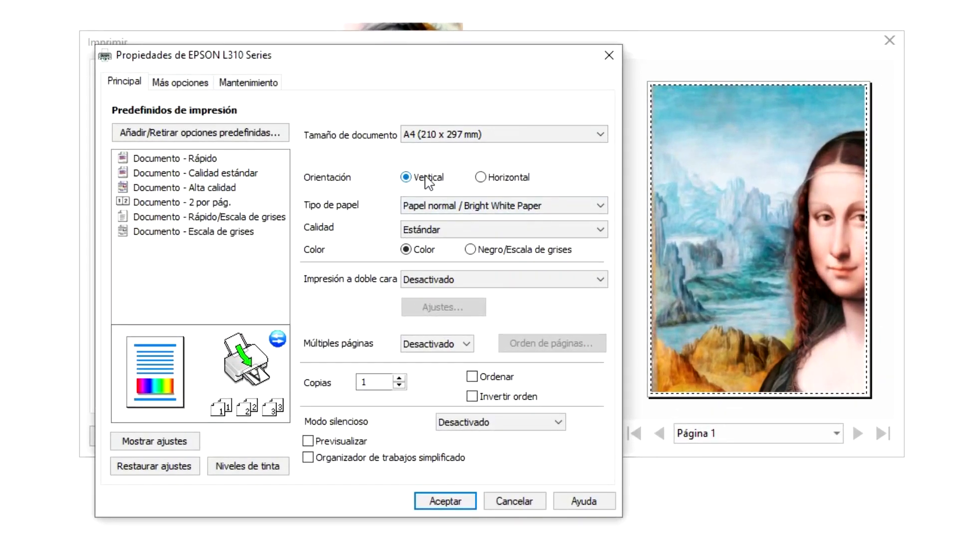
Set the printer's paper type to Premium Presentation Paper Matte and choose the print quality
left_click(557, 205)
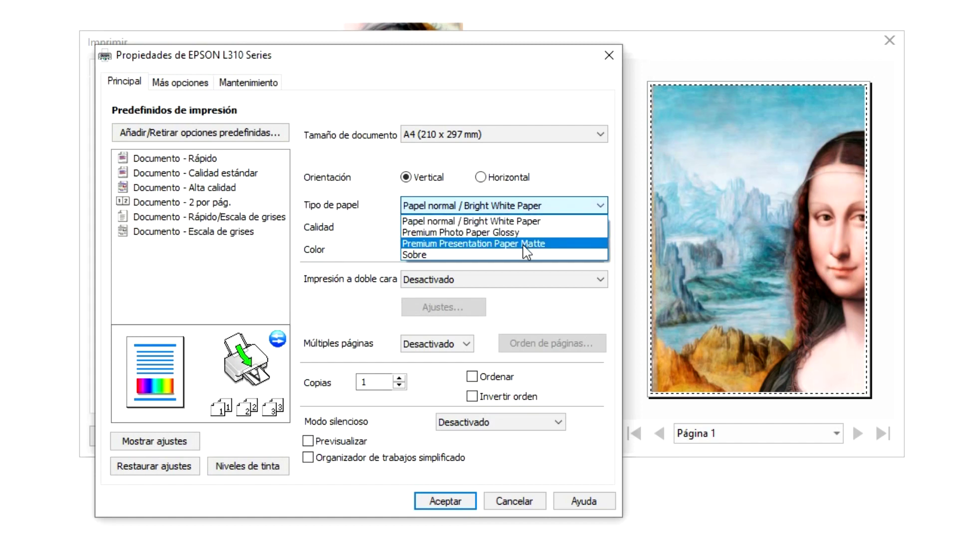
left_click(526, 244)
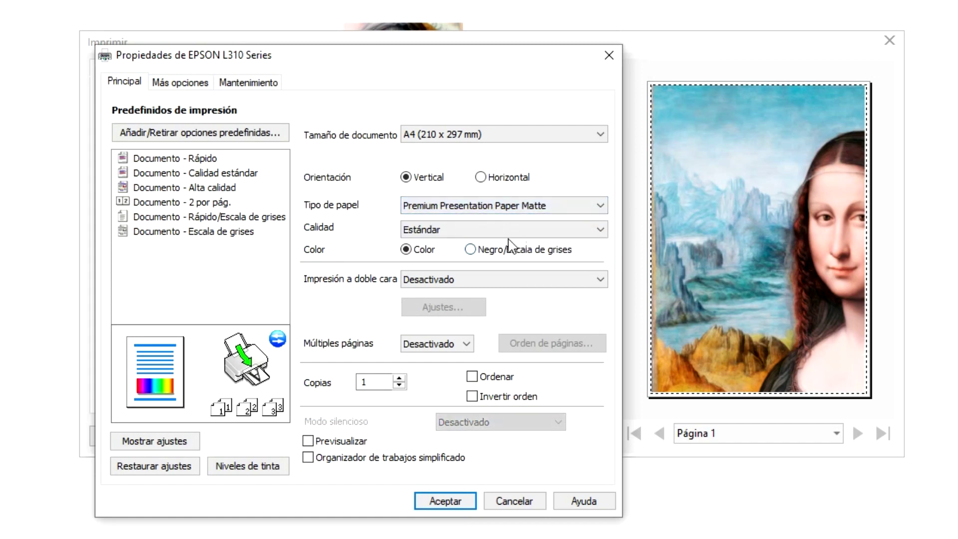
left_click(458, 231)
left_click(427, 256)
Enable mirrored printing with ICM color management in the advanced color correction, and accept the printer properties
left_click(187, 86)
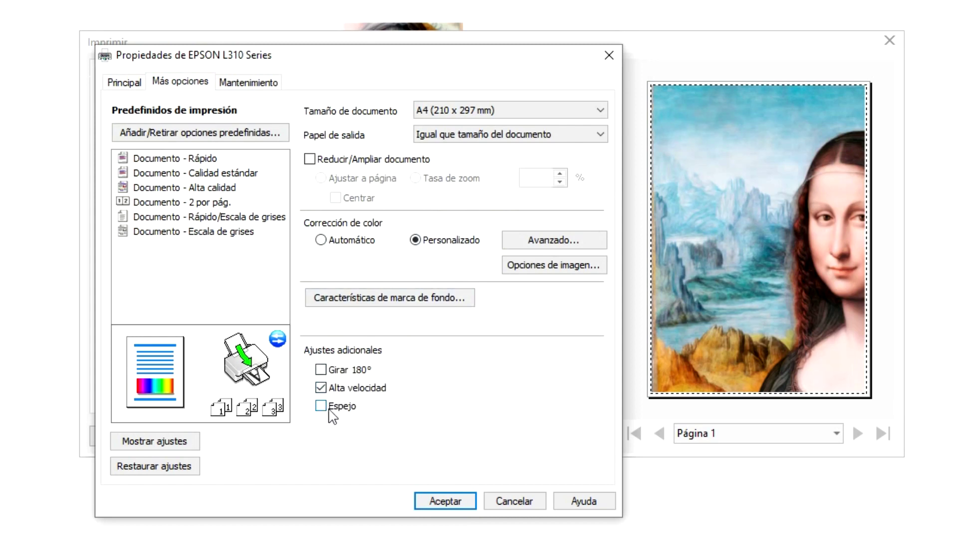
left_click(563, 244)
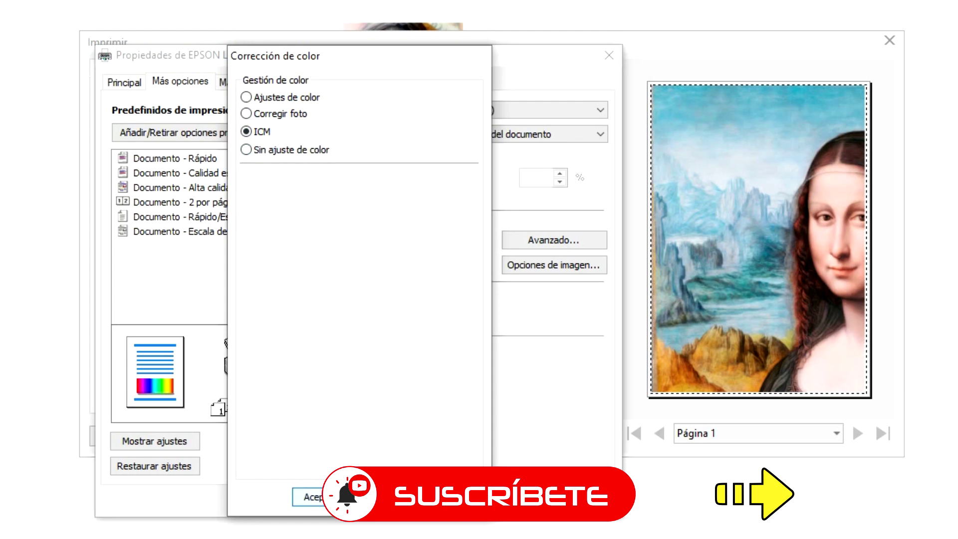
left_click(330, 497)
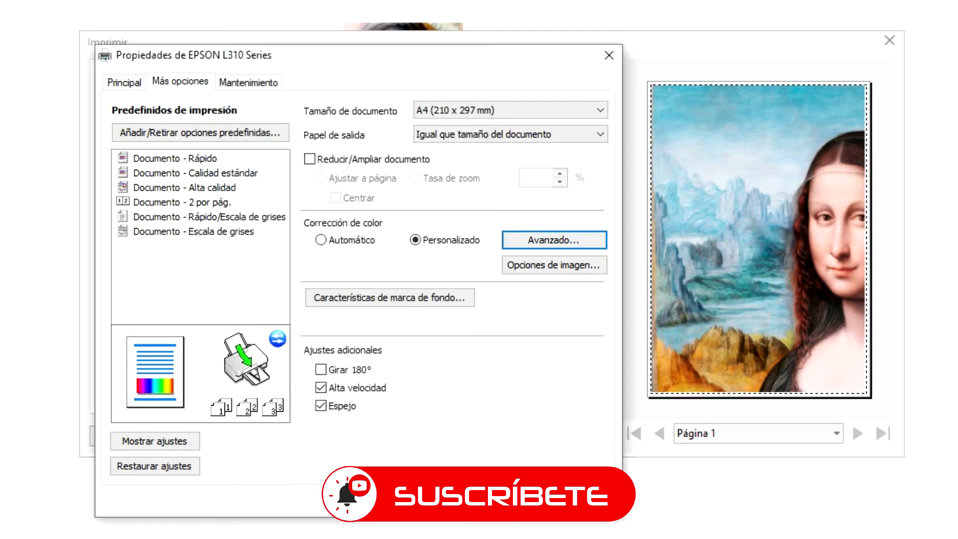
left_click(449, 501)
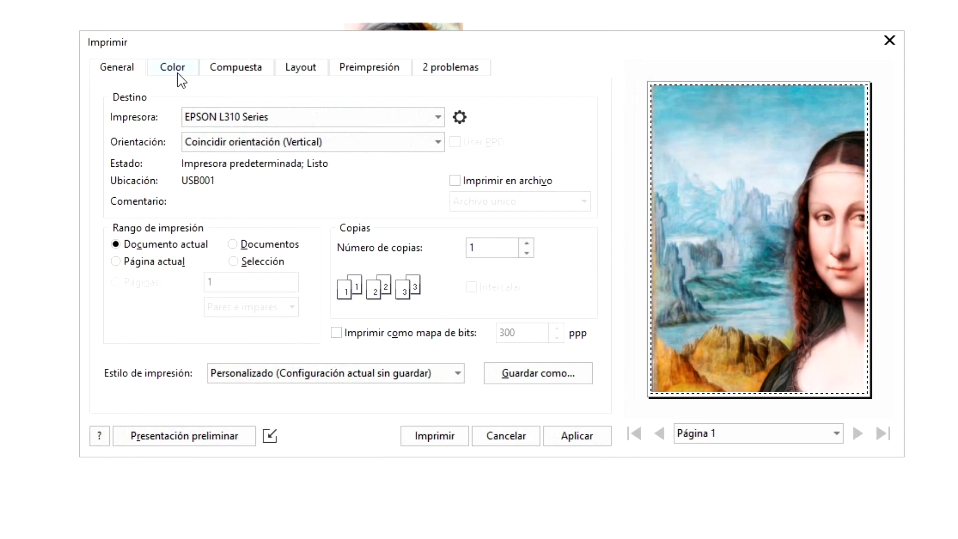
Apply the Adobe RGB (1998) color profile and Perceptual rendering intent to the print job, and close the print dialog
left_click(179, 76)
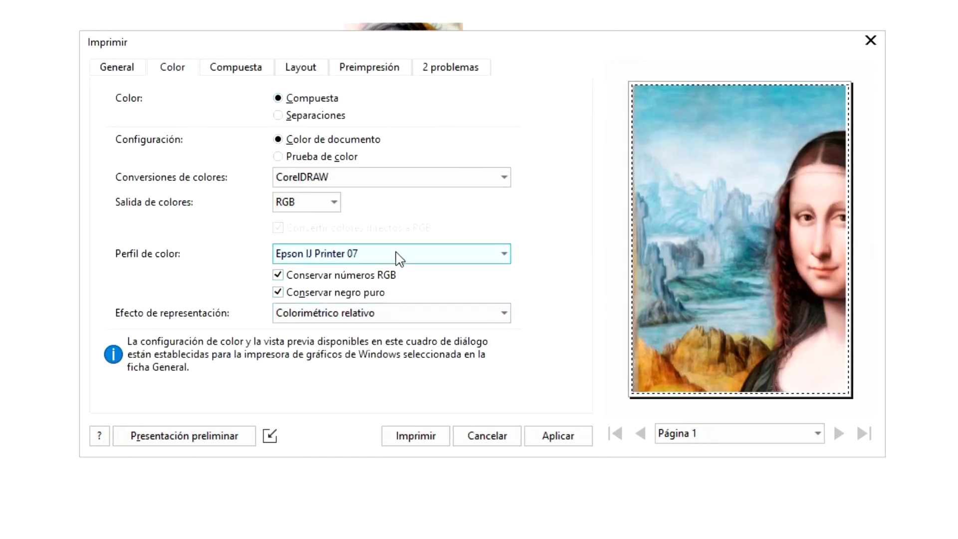
left_click(442, 257)
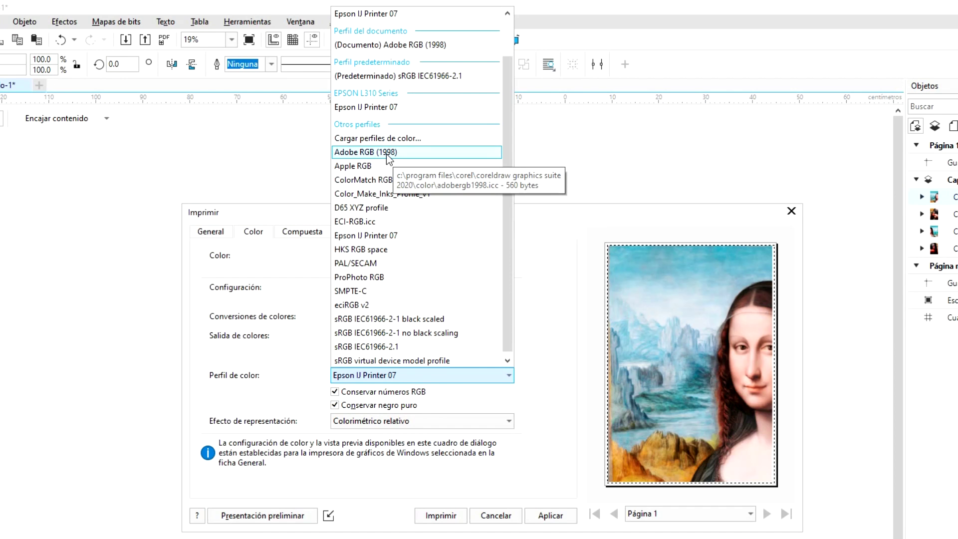
left_click(387, 152)
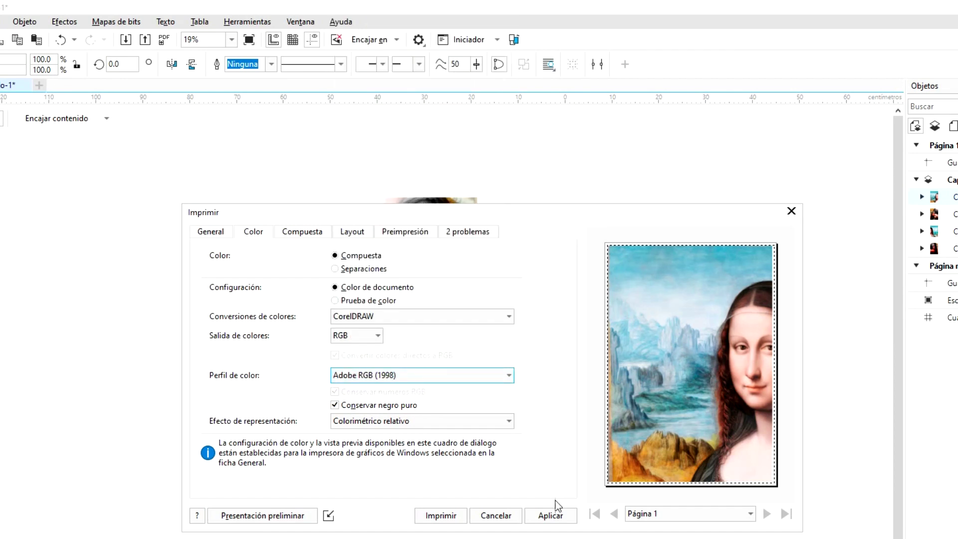
left_click(508, 423)
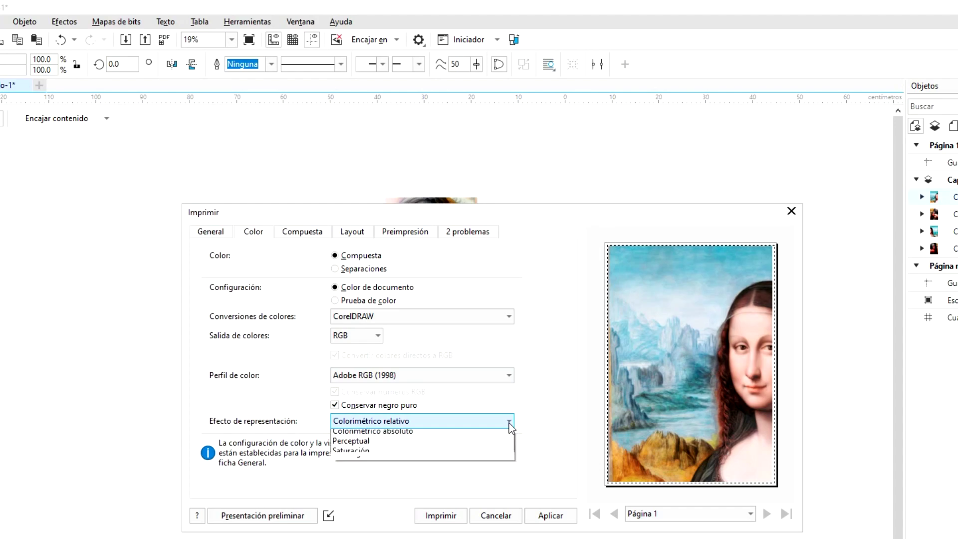
left_click(381, 454)
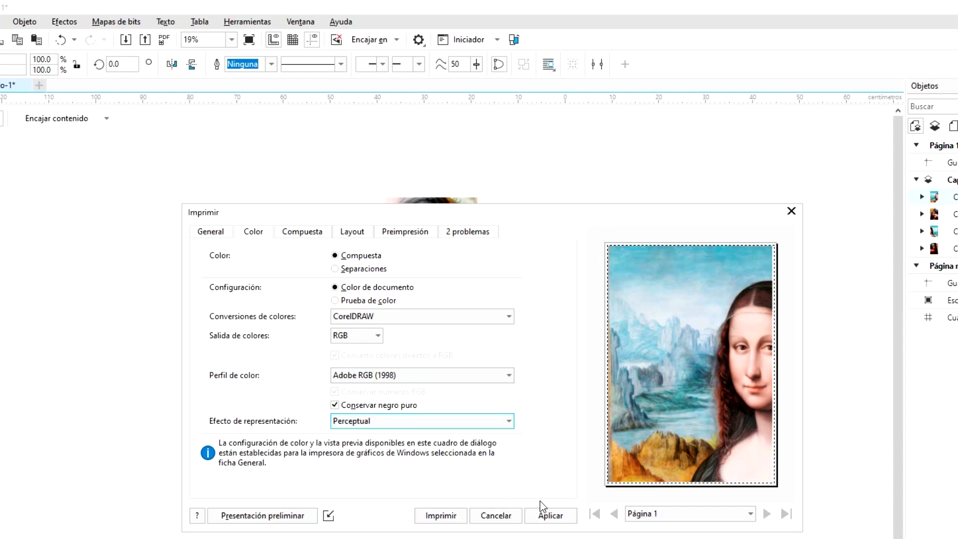
left_click(551, 514)
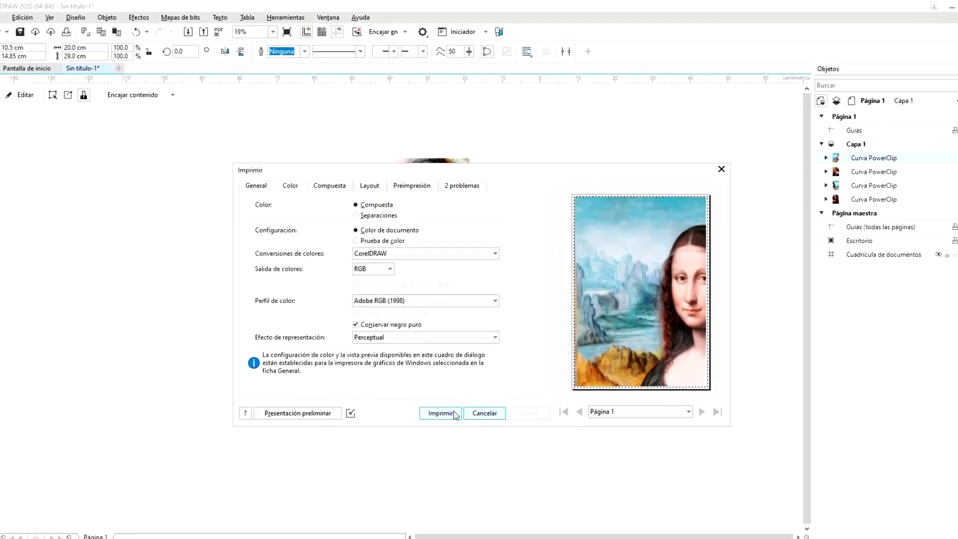
left_click(441, 448)
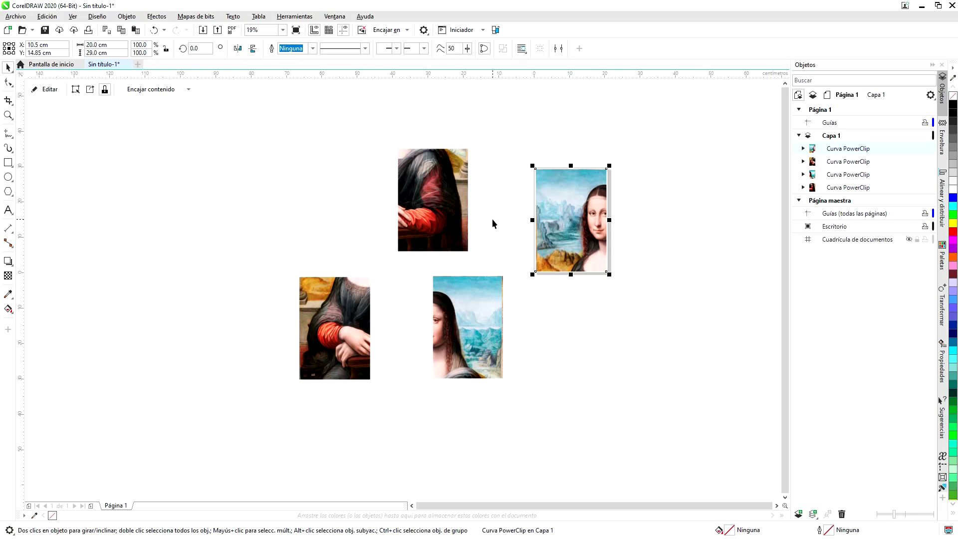
Undo the face panel's centering and center the lower-right arm panel on the page, opening and cancelling its print dialog
key("ctrl+z")
left_click(455, 217)
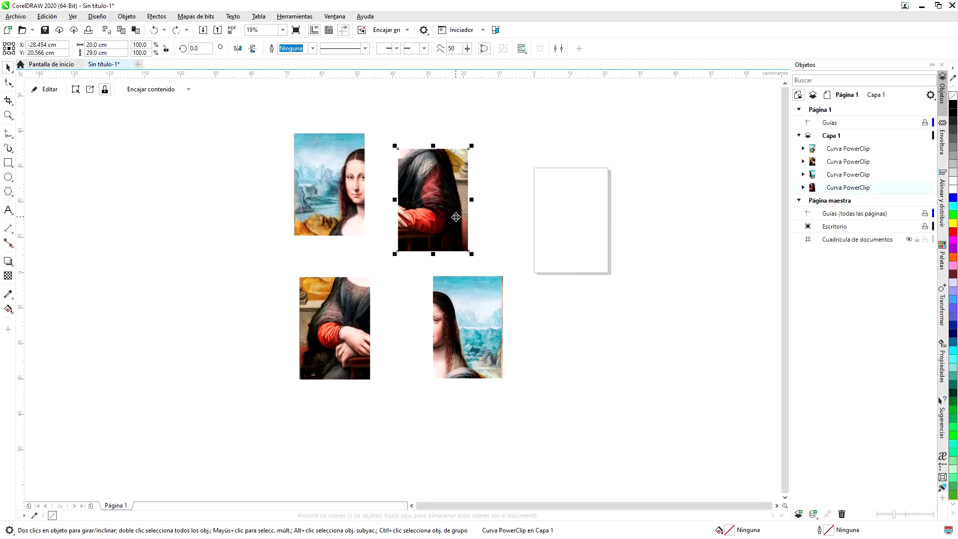
key("p")
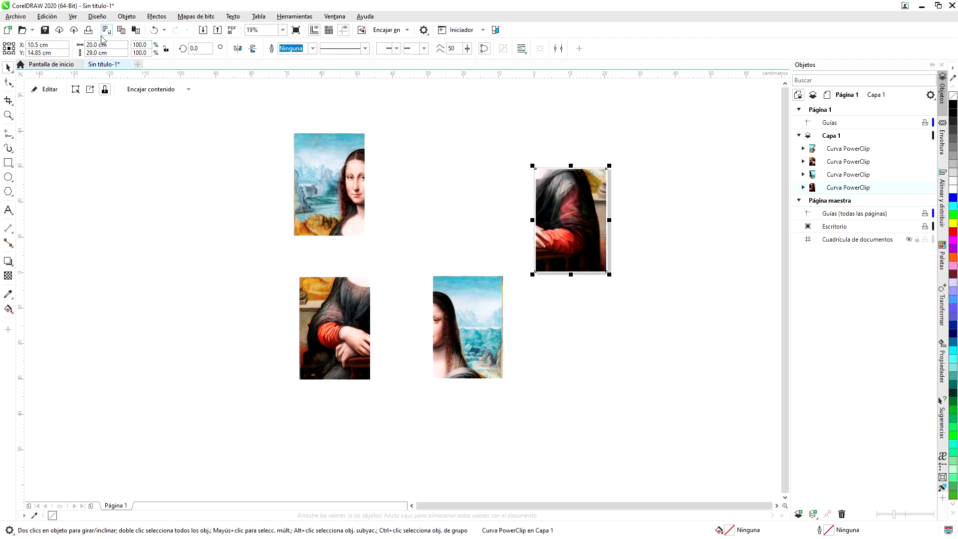
left_click(497, 387)
Undo the lower-right panel's centering and center the lower-left hands panel on the page, opening and cancelling its print dialog
key("ctrl+z")
left_click(341, 308)
key("p")
left_click(88, 30)
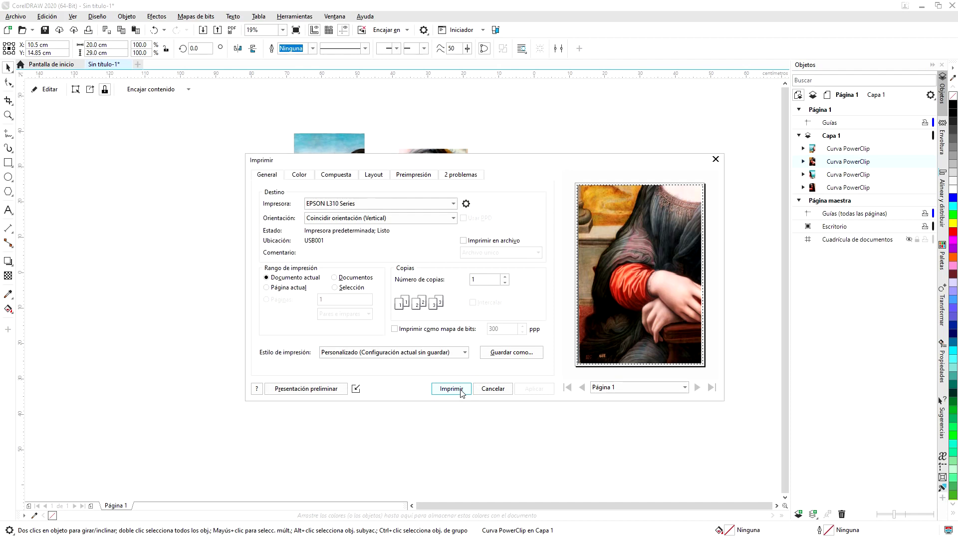
left_click(493, 389)
Restore the lower-left panel, center the upper-right panel on the page for a cancelled print check, and undo its centering
key("ctrl+z")
left_click(452, 332)
key("p")
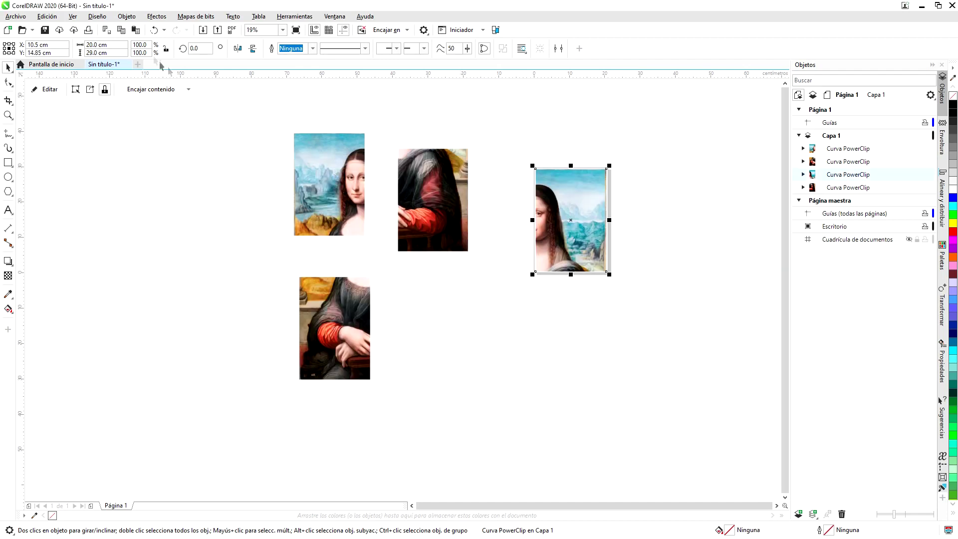
left_click(88, 29)
left_click(486, 388)
key("ctrl+z")
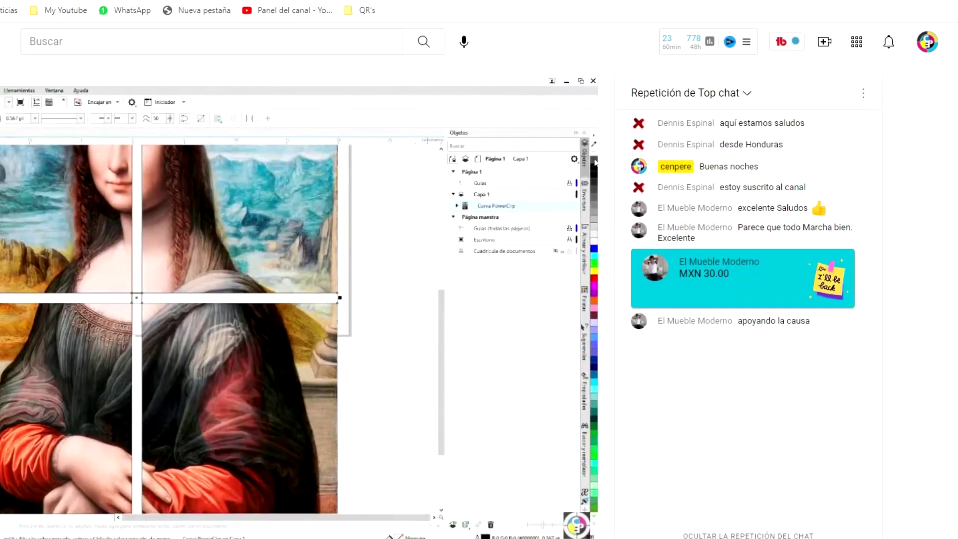
right_click(535, 167)
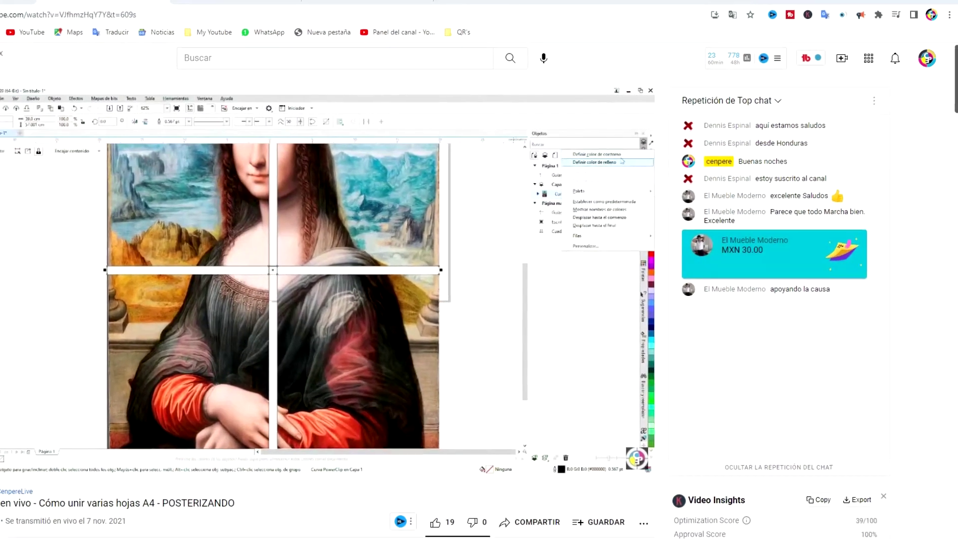